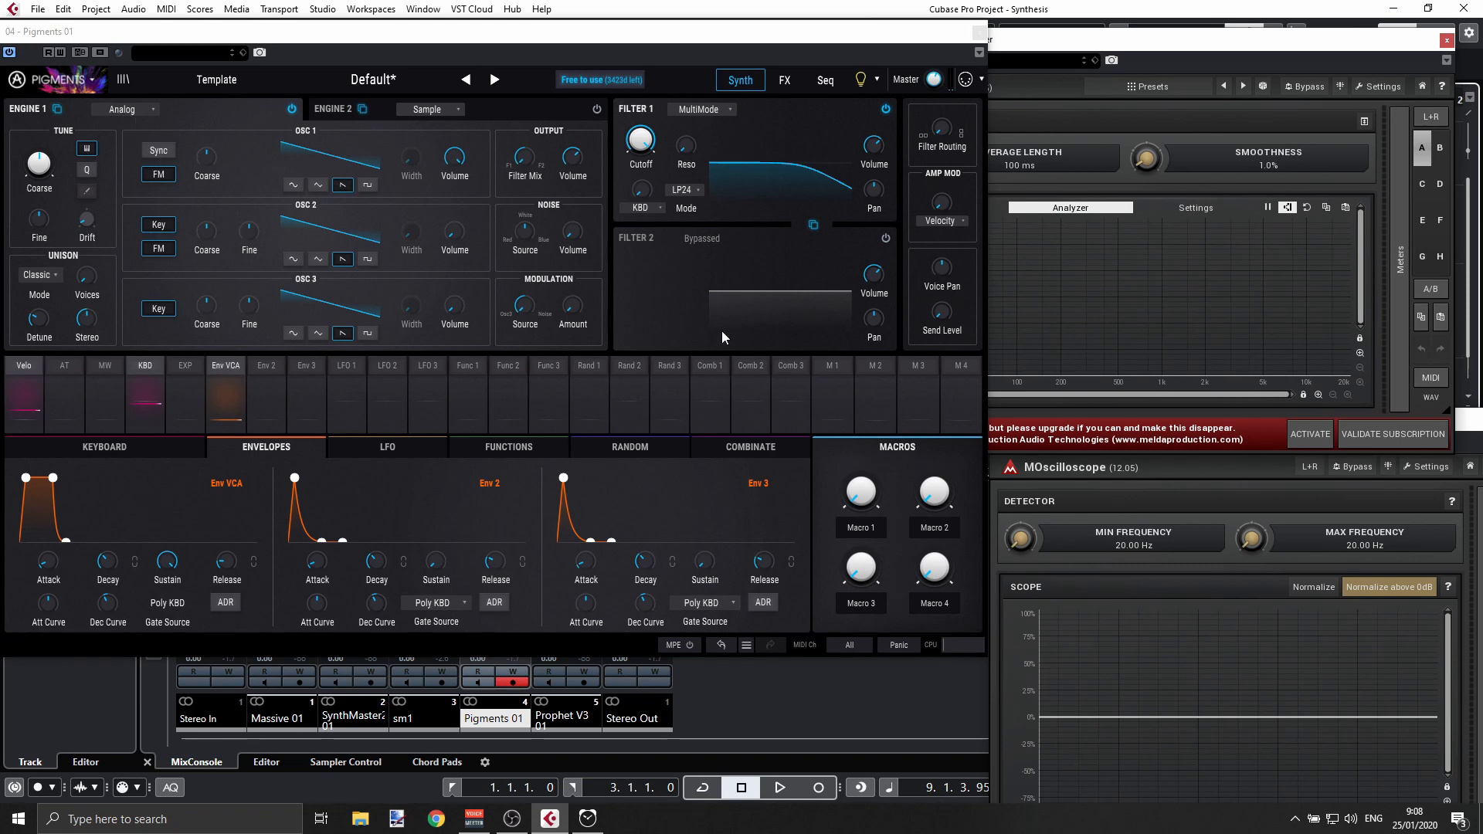
# Step: Raise Engine 1's noise volume and turn the OSC 1 volume all the way down
pyautogui.moveTo(570, 237); pyautogui.dragTo(570, 186)
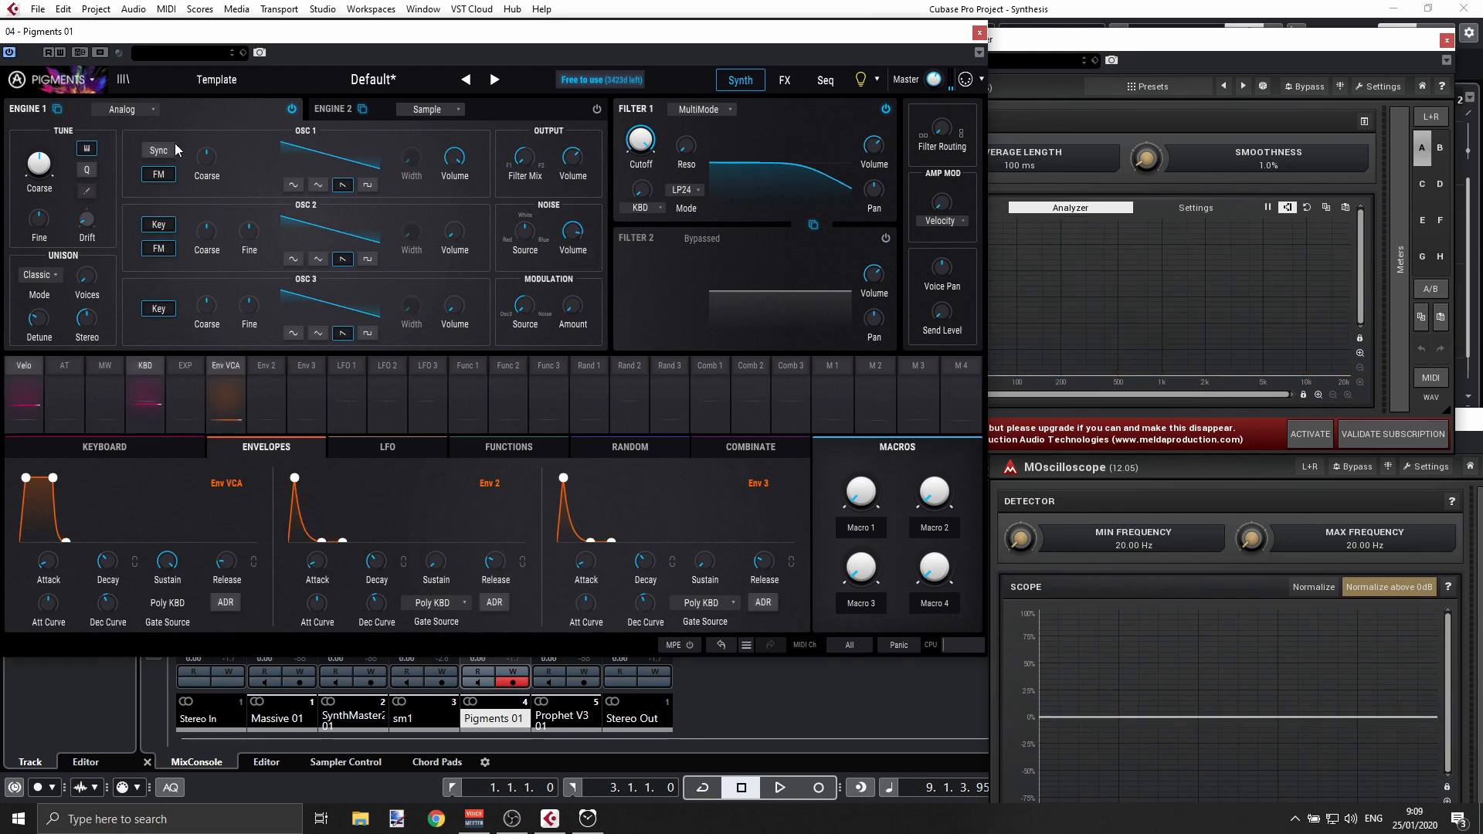
pyautogui.moveTo(456, 159); pyautogui.dragTo(456, 244)
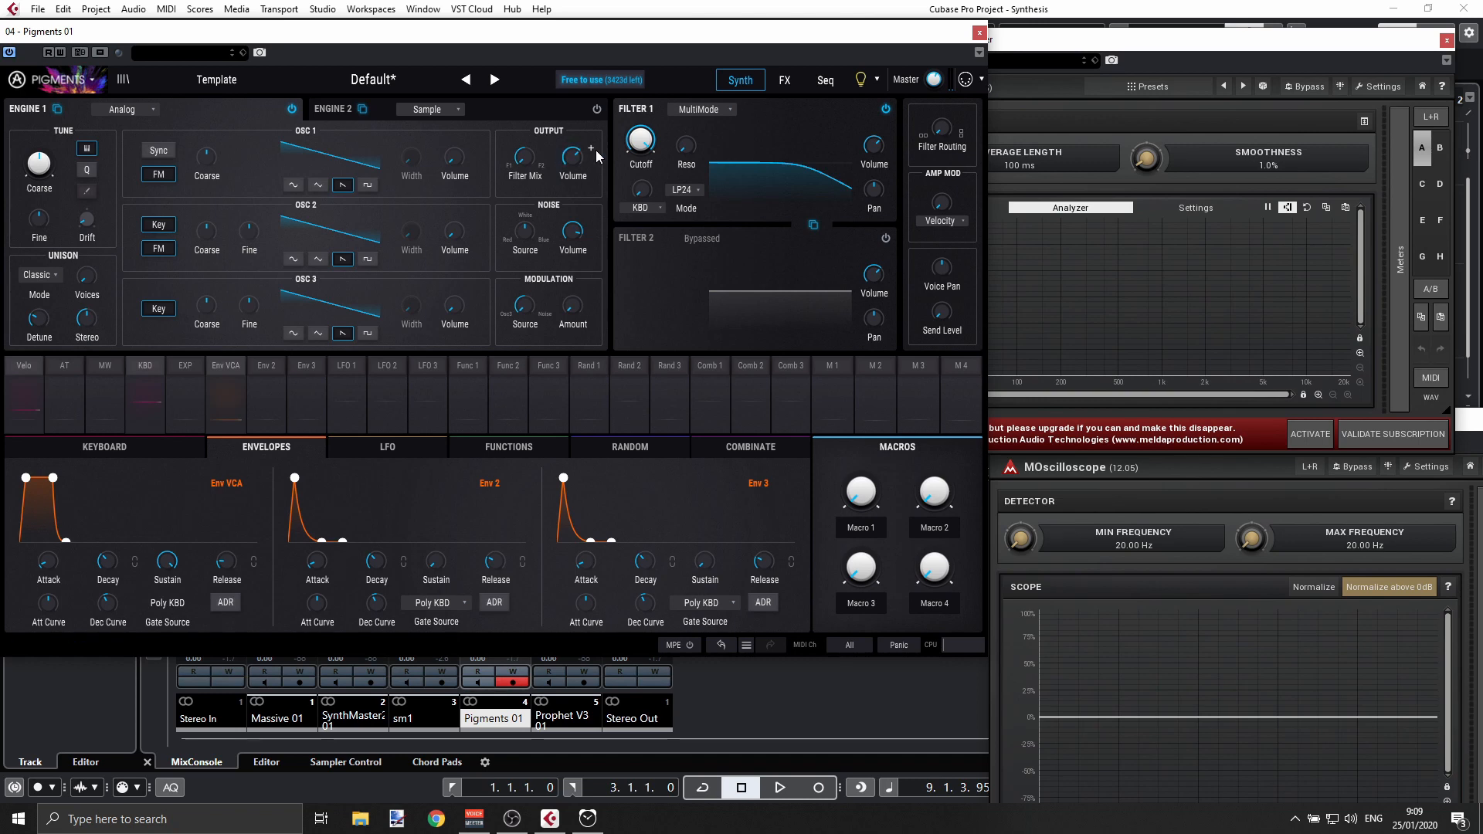
# Step: Sweep the Filter 1 cutoff down to about 146 Hz and back up to fully open
pyautogui.moveTo(640, 140); pyautogui.dragTo(640, 185)
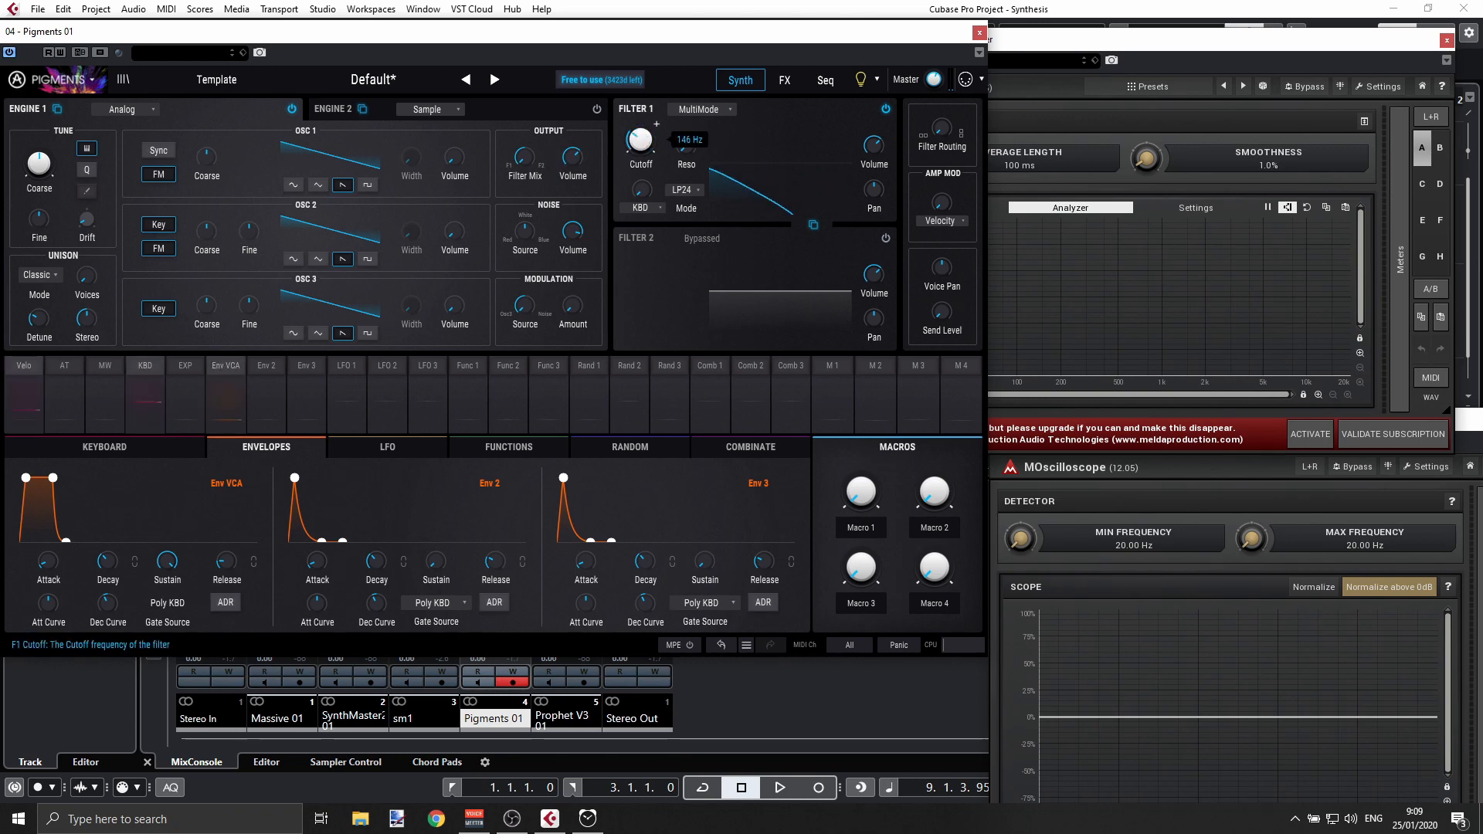
pyautogui.moveTo(640, 185); pyautogui.dragTo(634, 139)
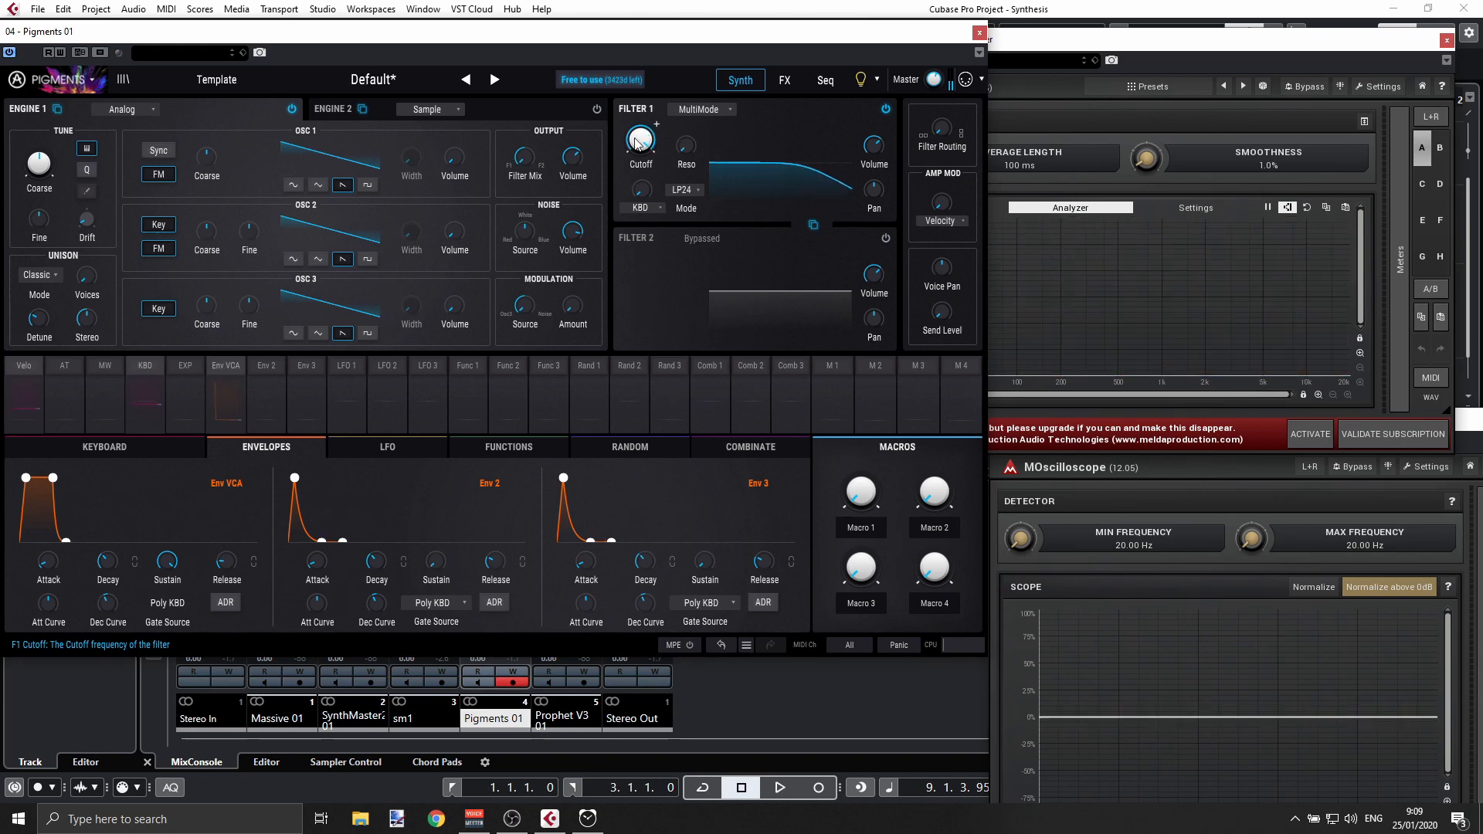
pyautogui.moveTo(636, 142)
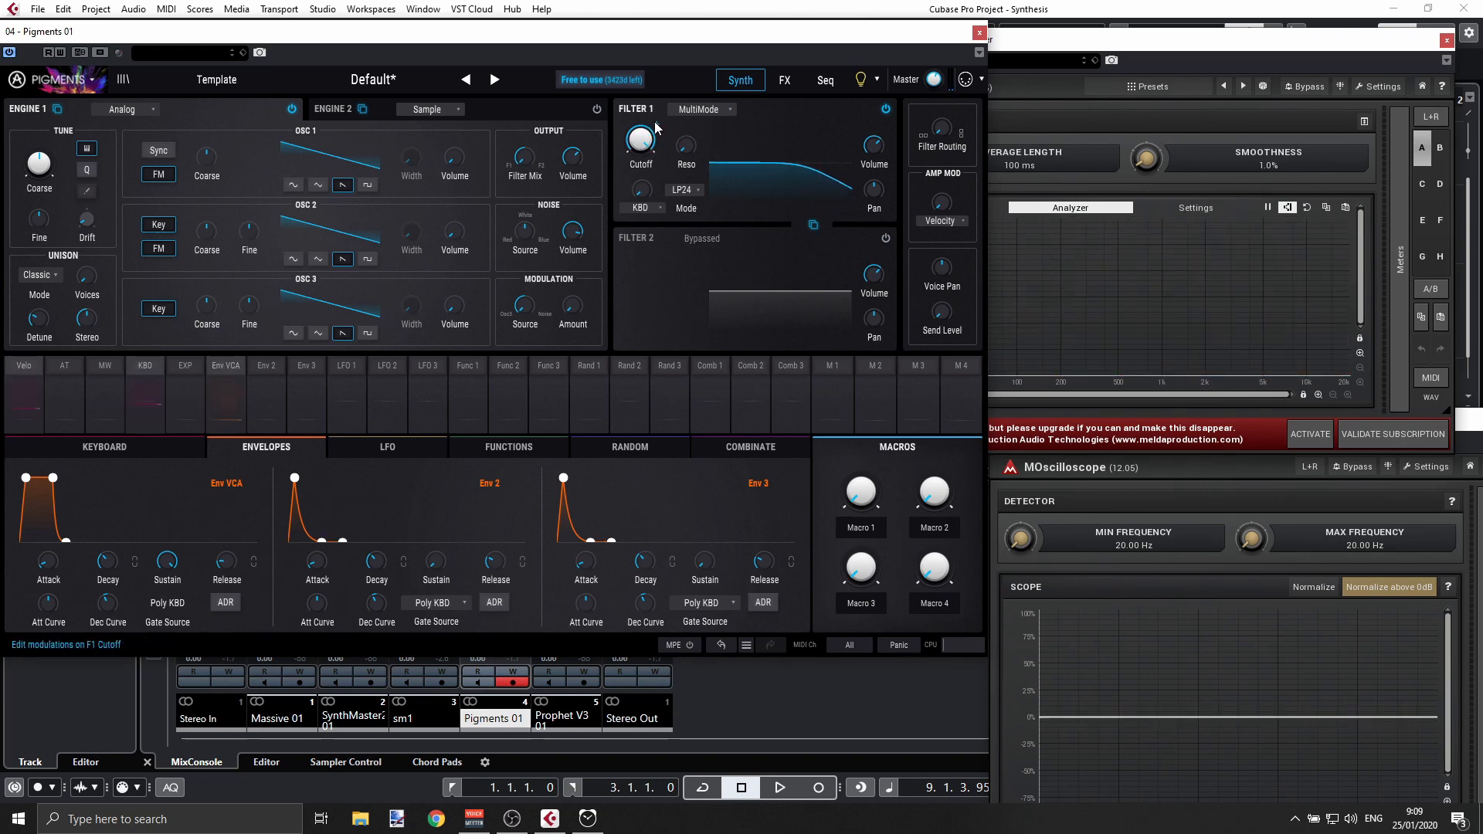
# Step: Modulate the Filter 1 cutoff with Env 2 at 1.00 and lower the base cutoff to about 1350 Hz
pyautogui.click(656, 127)
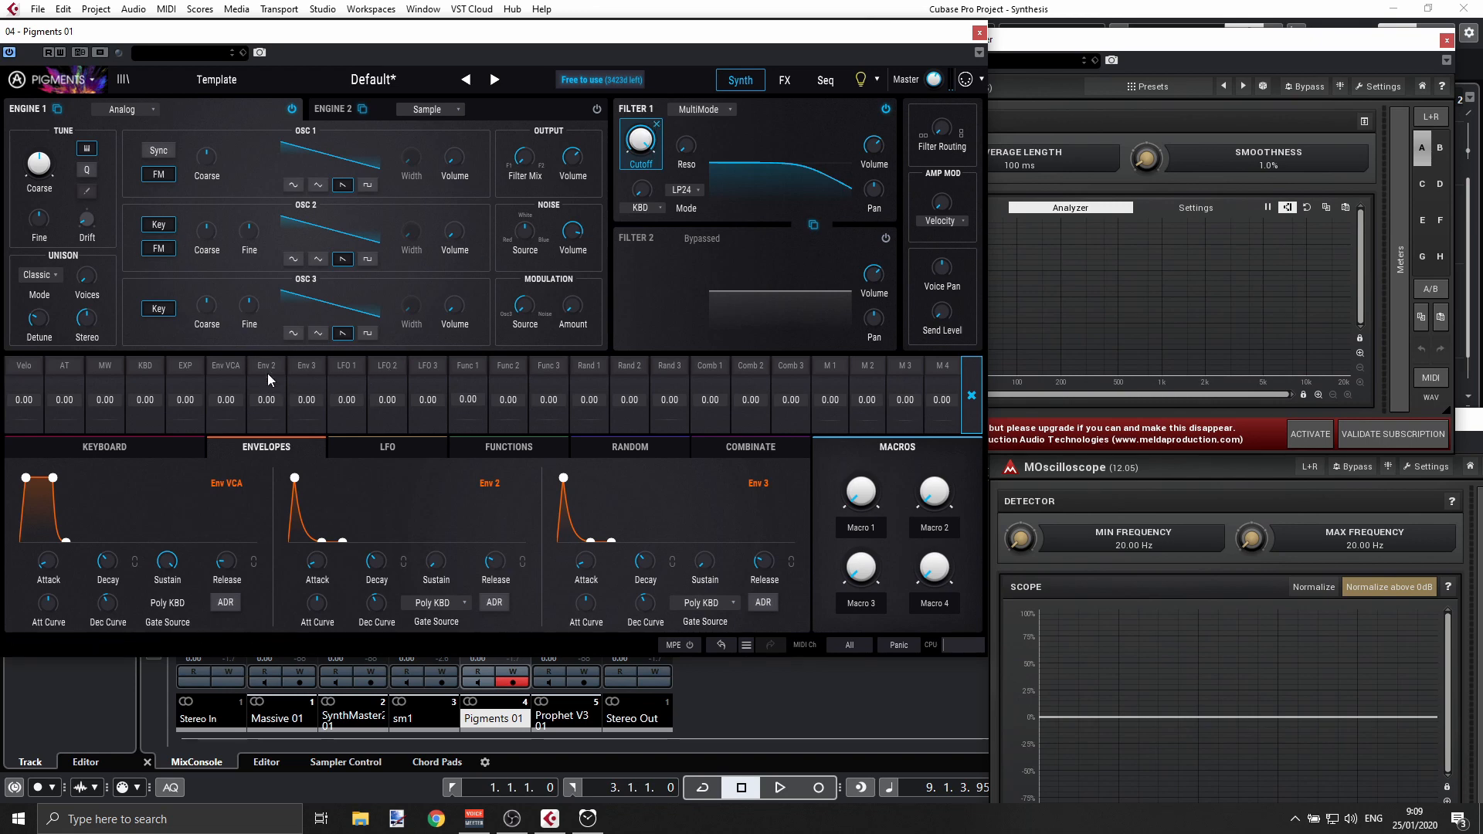
pyautogui.moveTo(266, 401); pyautogui.dragTo(267, 384)
pyautogui.moveTo(640, 140)
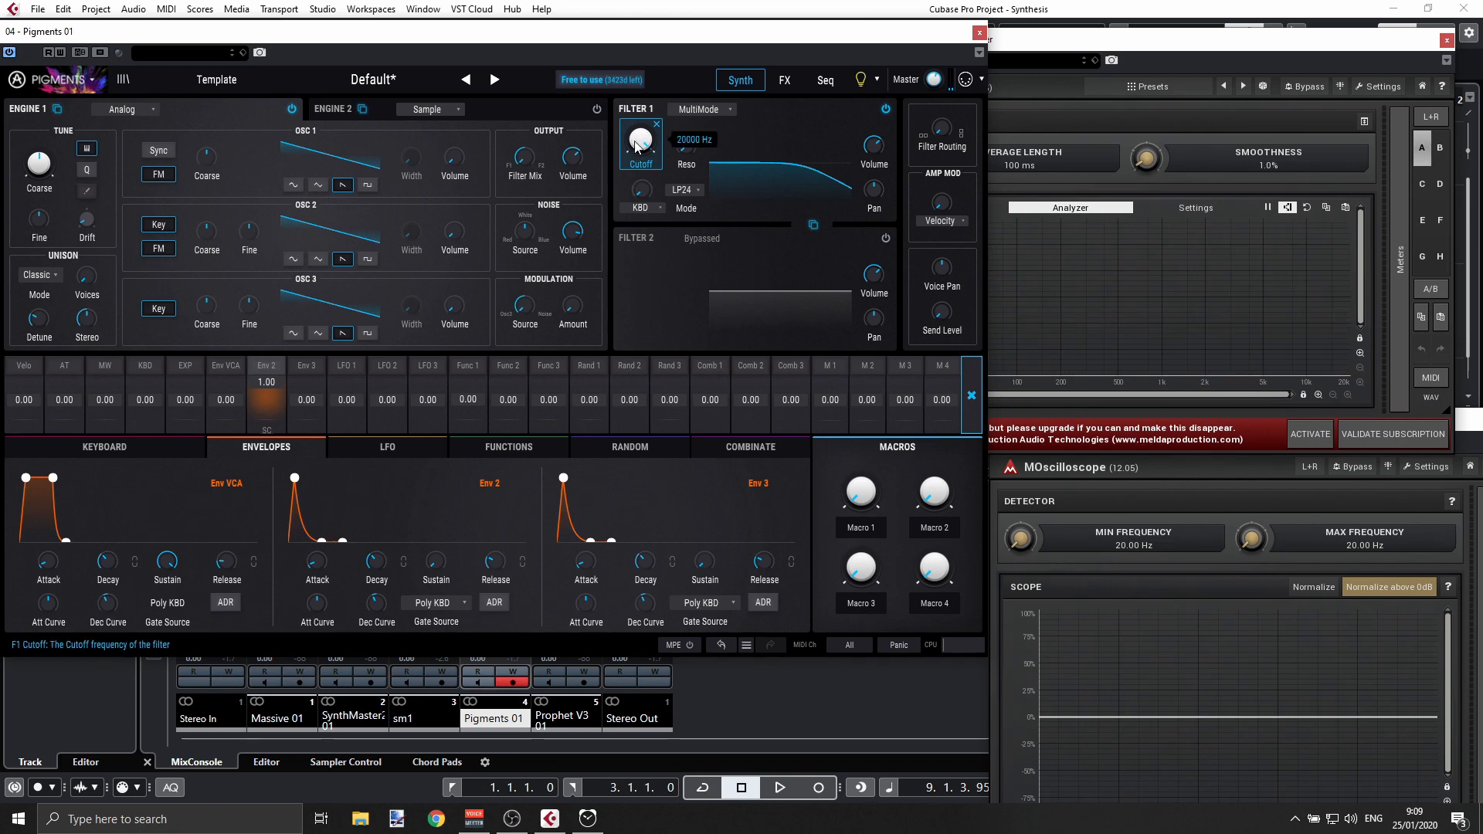
pyautogui.moveTo(640, 140)
pyautogui.mouseDown()
pyautogui.moveTo(640, 166)
pyautogui.moveTo(641, 152)
pyautogui.mouseUp()
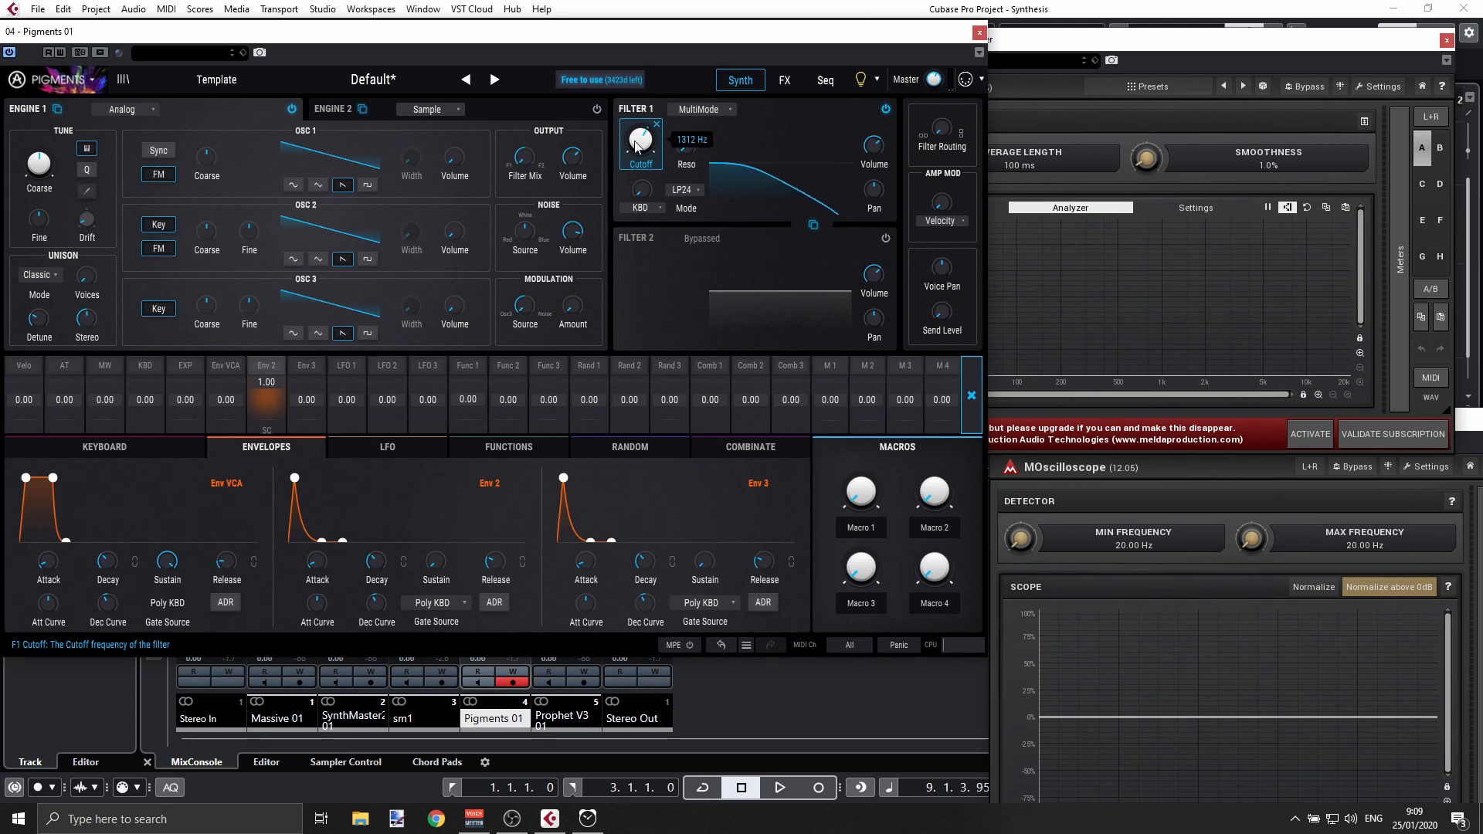
pyautogui.moveTo(640, 142)
pyautogui.mouseDown()
pyautogui.moveTo(640, 79)
pyautogui.moveTo(641, 146)
pyautogui.mouseUp()
pyautogui.moveTo(640, 147); pyautogui.dragTo(636, 146)
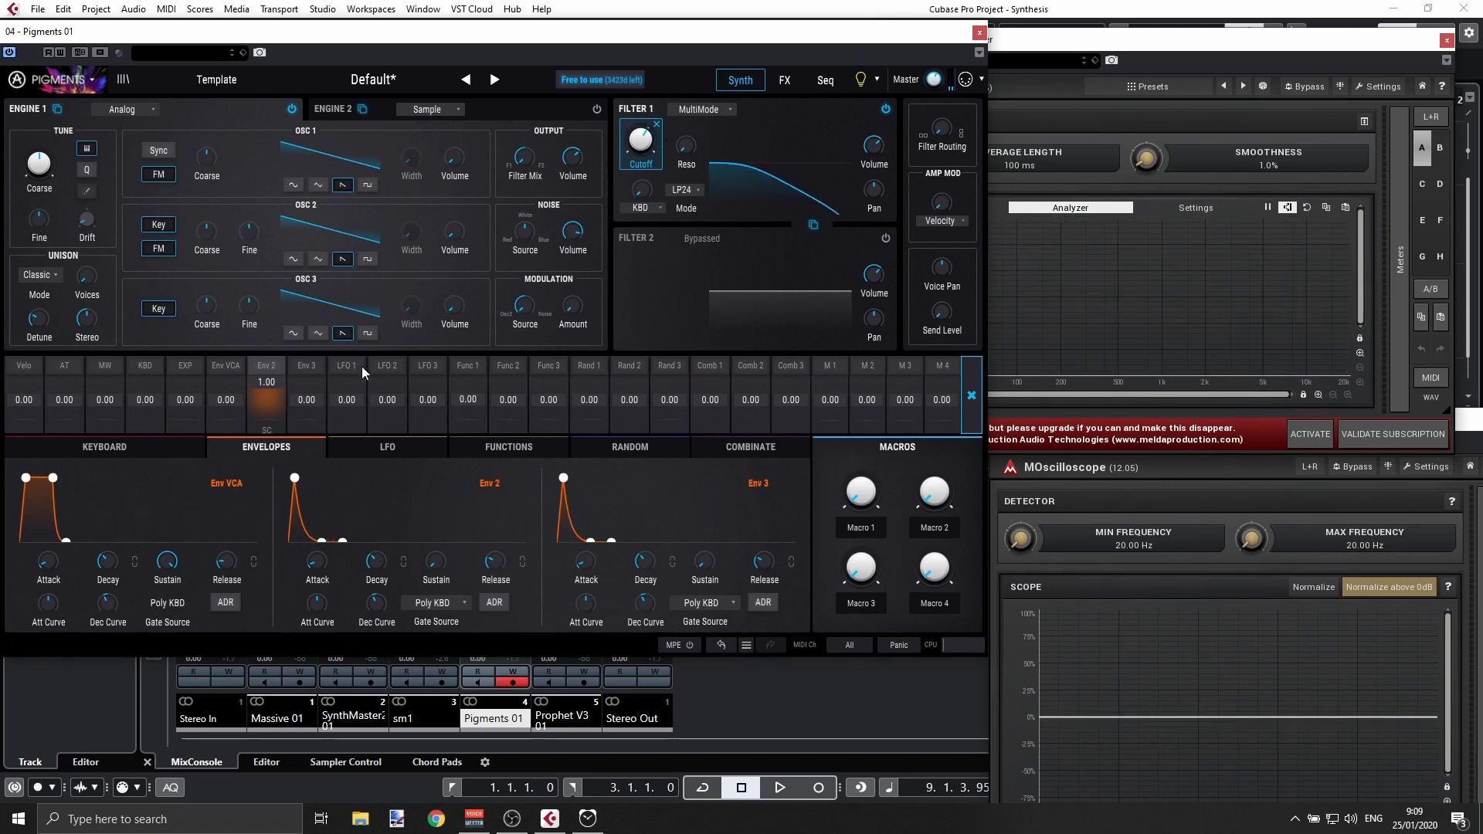
# Step: Lengthen Env 2's attack into a slow rise
pyautogui.moveTo(295, 477); pyautogui.dragTo(334, 477)
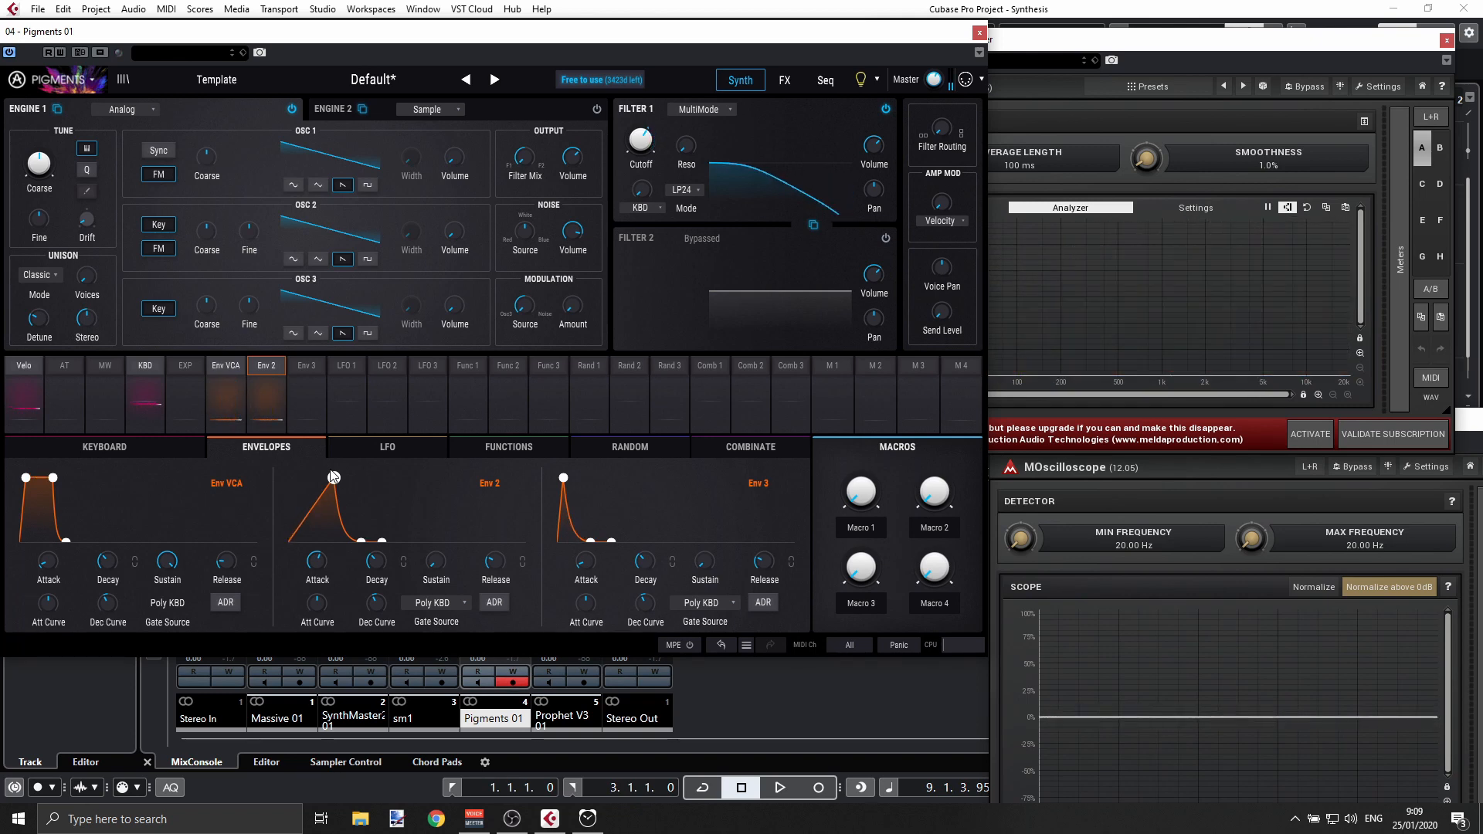
pyautogui.moveTo(334, 477)
pyautogui.mouseDown()
pyautogui.moveTo(367, 477)
pyautogui.moveTo(335, 479)
pyautogui.mouseUp()
# Step: Try reducing Env 2's modulation of the Filter 1 cutoff to about 0.04, and restore it to 1.00
pyautogui.click(657, 126)
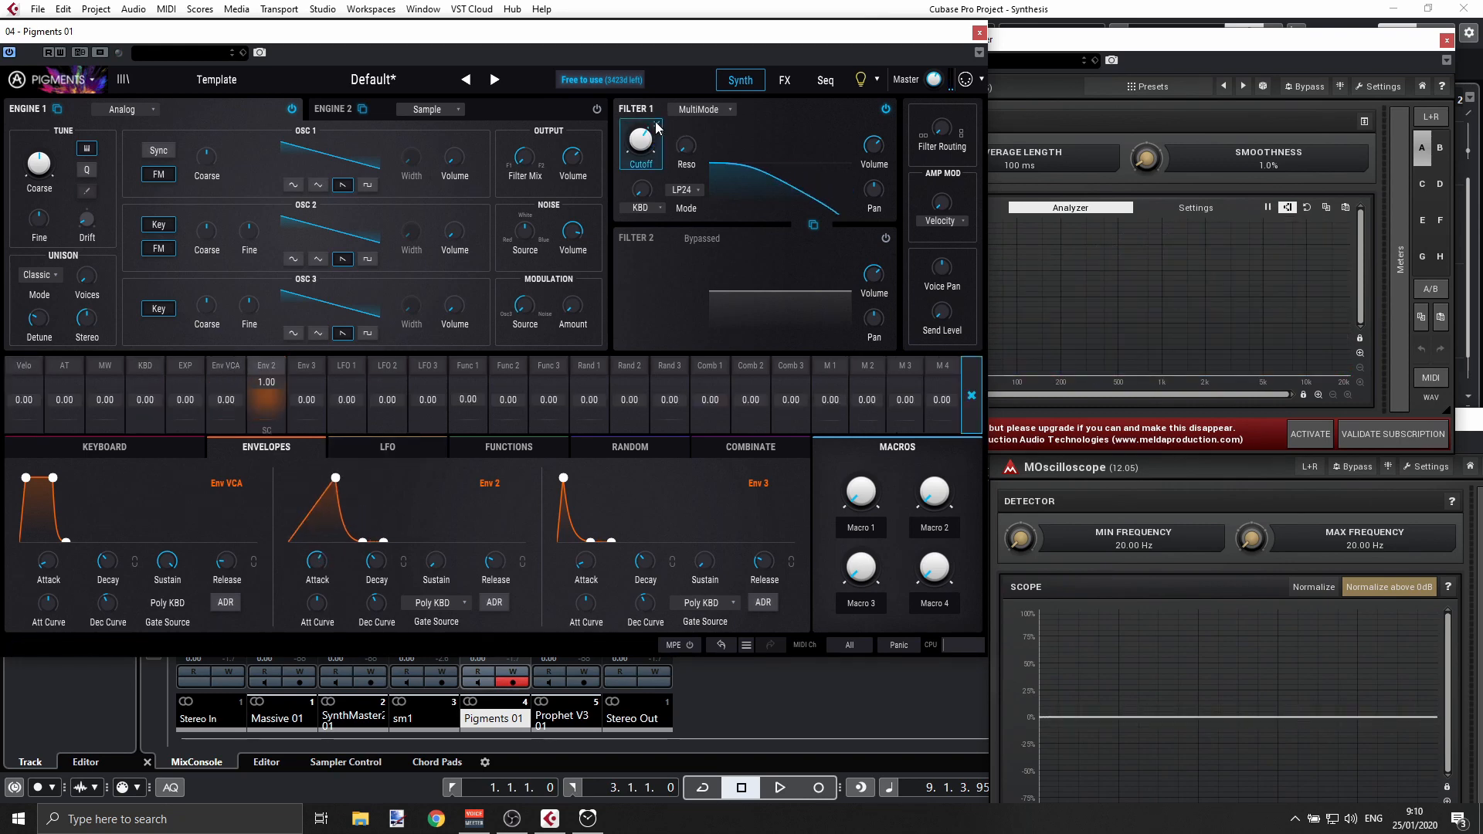
pyautogui.moveTo(267, 383); pyautogui.dragTo(267, 397)
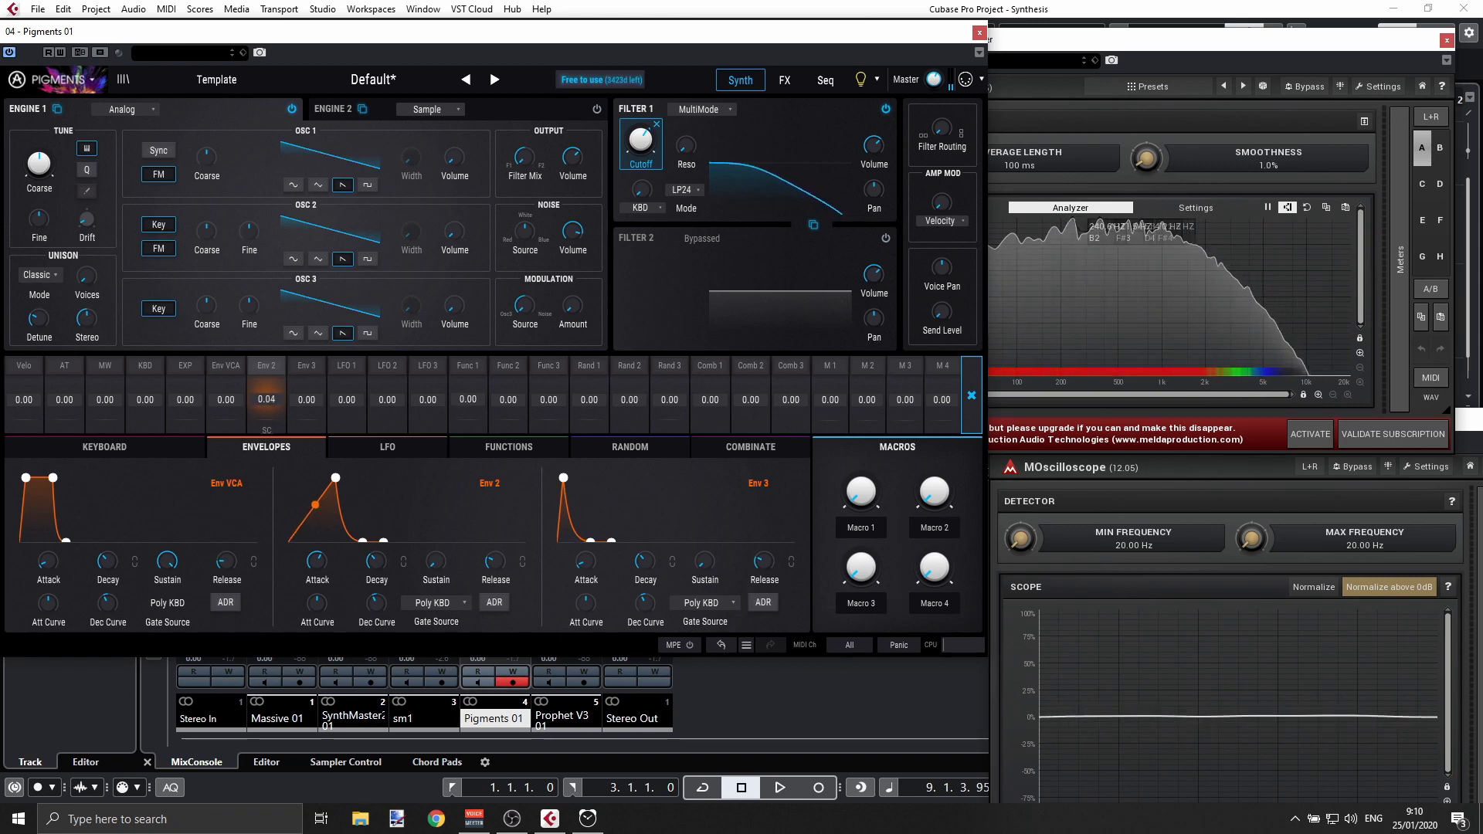
pyautogui.moveTo(267, 397); pyautogui.dragTo(266, 383)
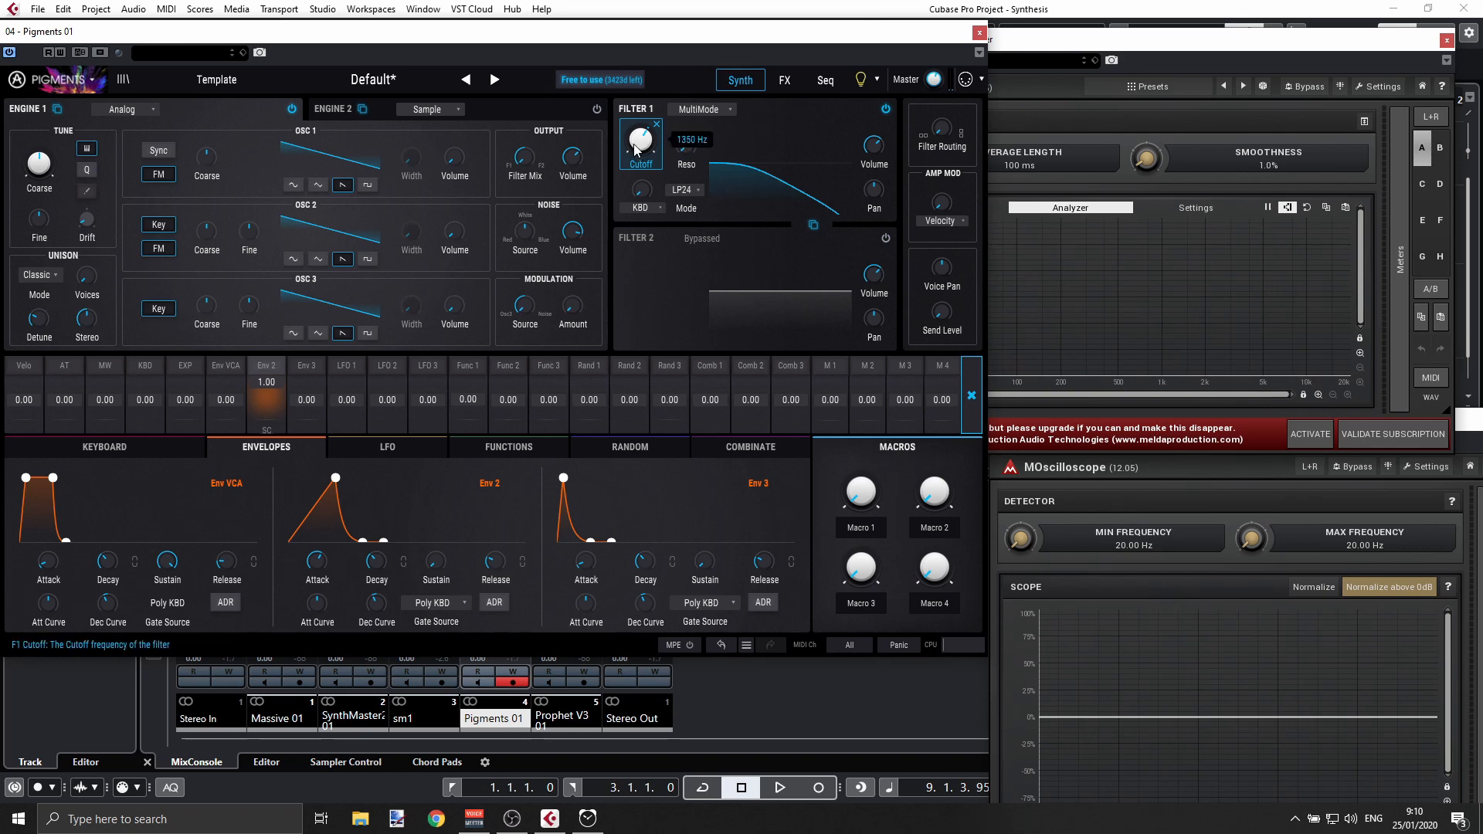
# Step: Try inverting Env 2's modulation to about -0.98 with the Filter 1 cutoff fully open, and return to 1.00 with a lower cutoff
pyautogui.moveTo(636, 146); pyautogui.dragTo(636, 116)
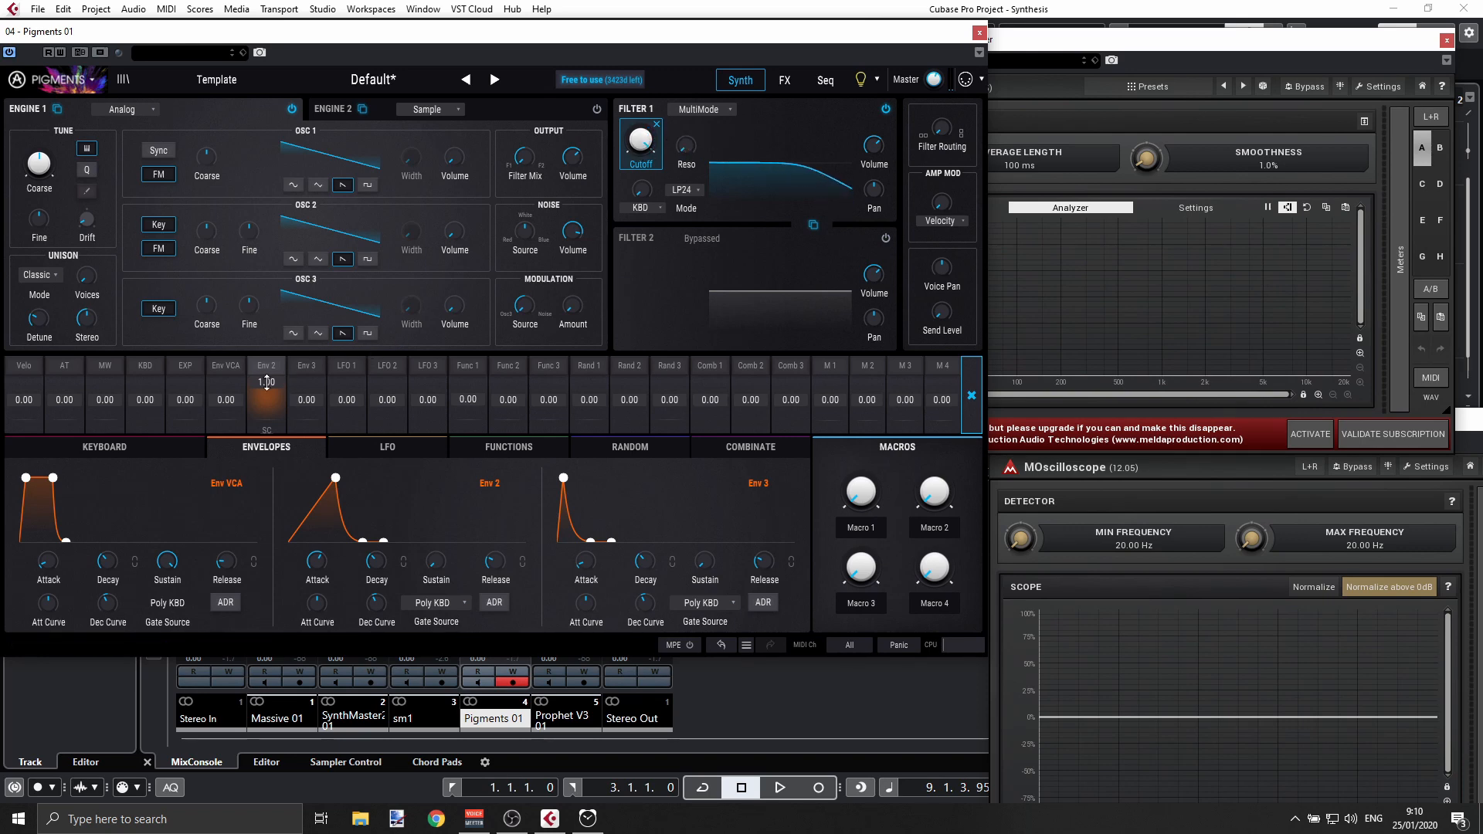
pyautogui.moveTo(265, 377); pyautogui.dragTo(265, 449)
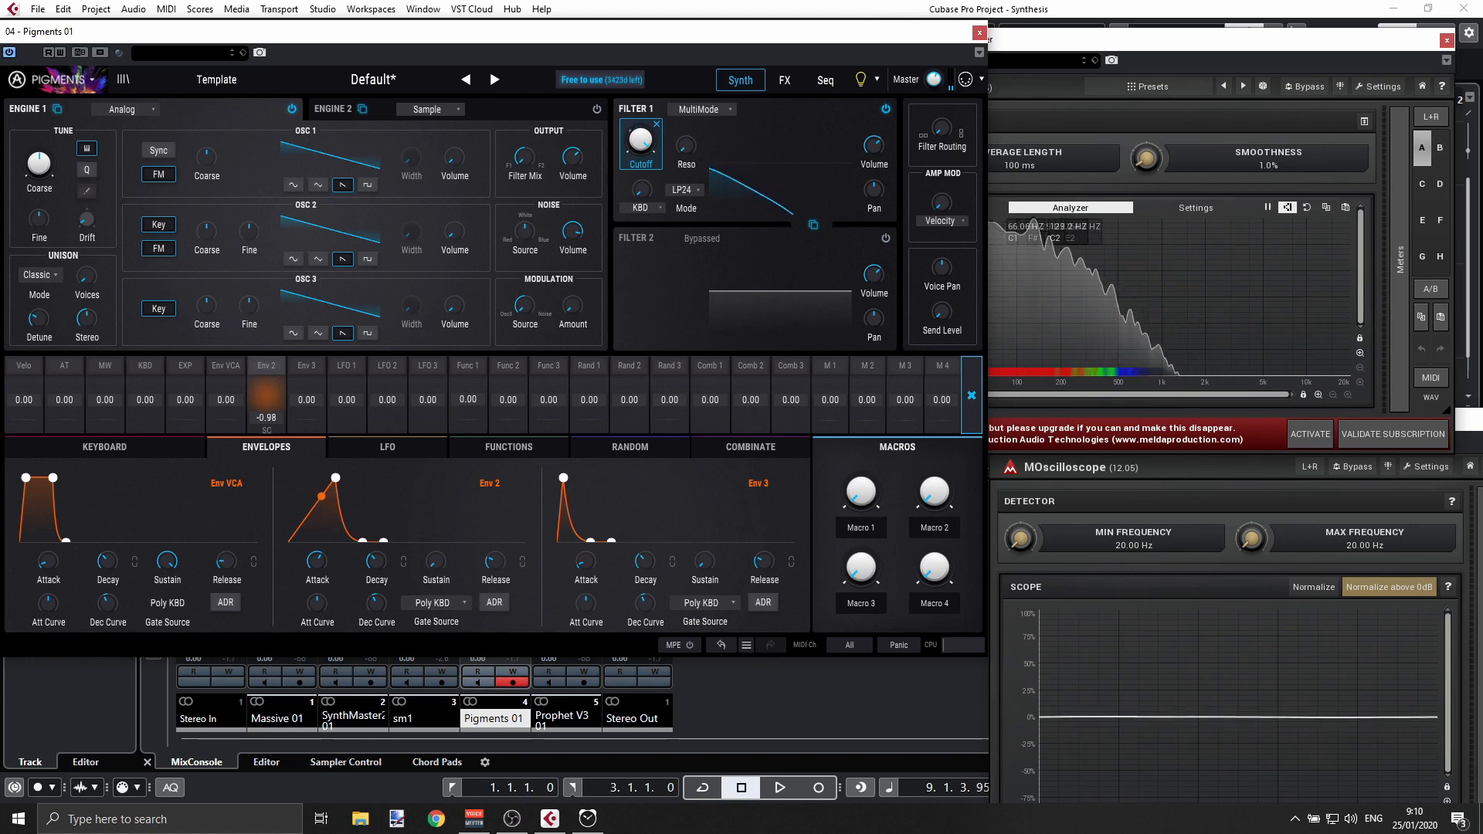
pyautogui.moveTo(266, 417); pyautogui.dragTo(265, 355)
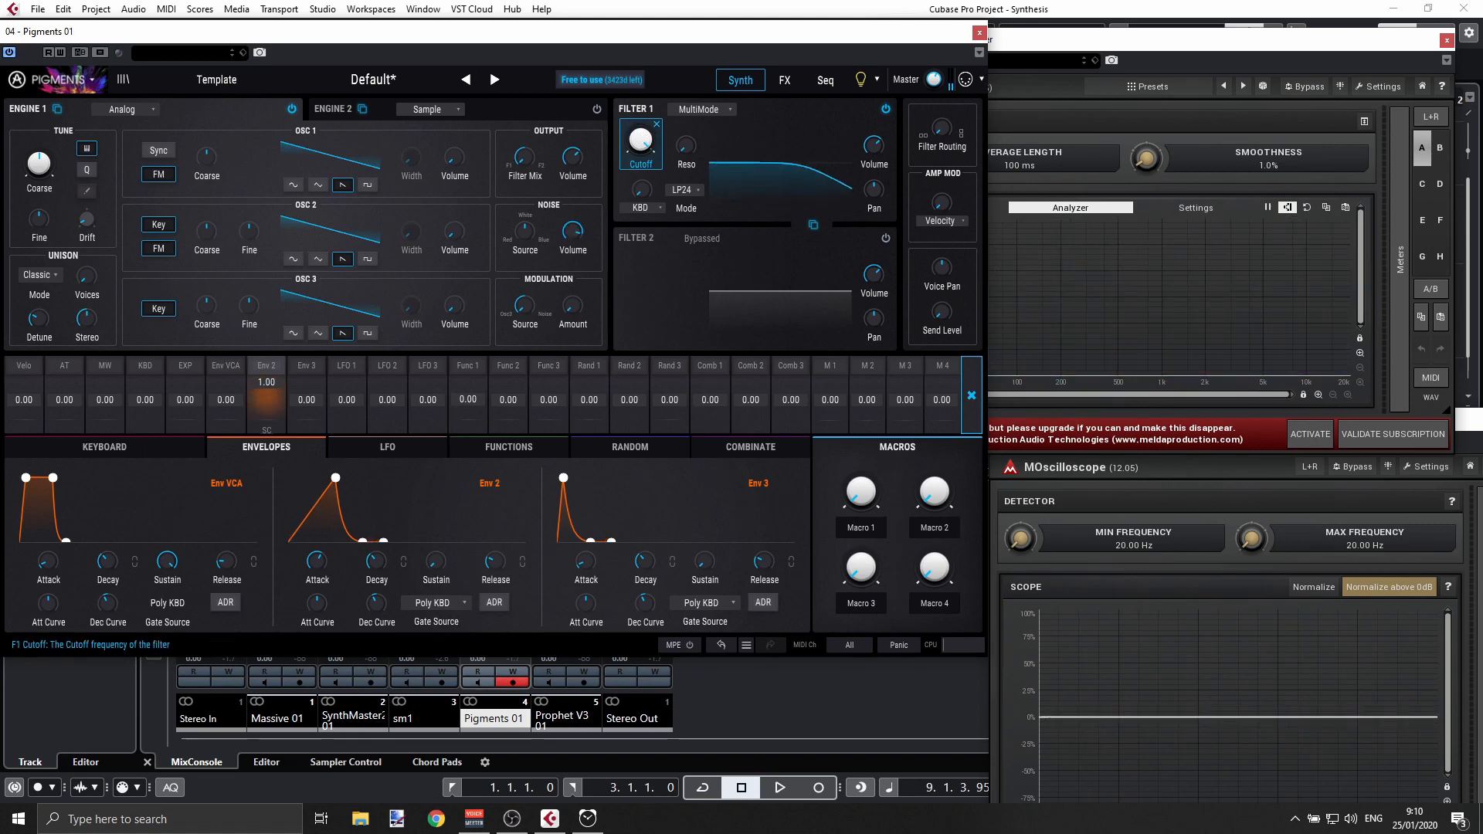
pyautogui.moveTo(641, 142)
pyautogui.mouseDown()
pyautogui.moveTo(641, 183)
pyautogui.moveTo(642, 141)
pyautogui.mouseUp()
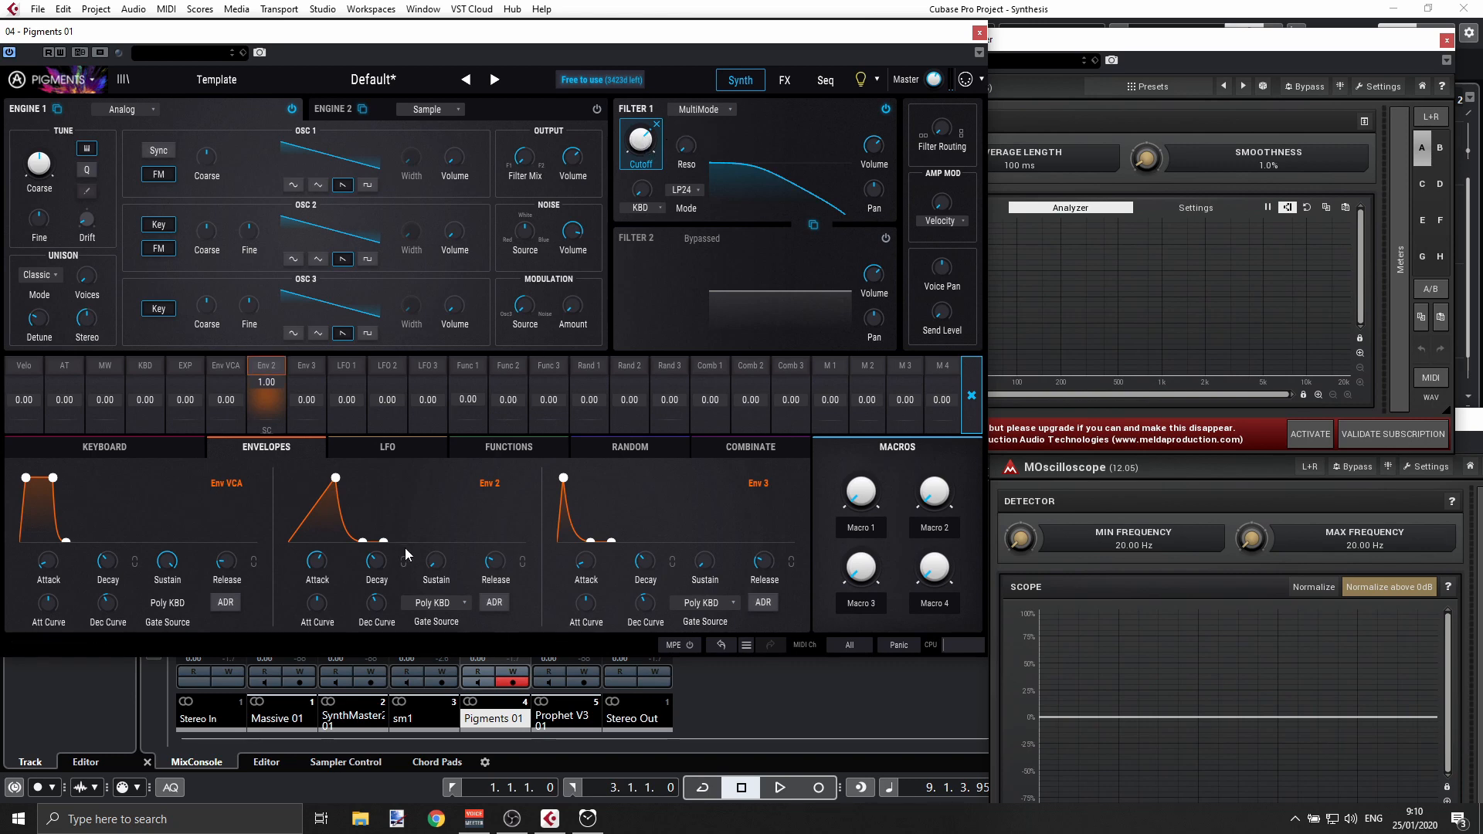
# Step: Lengthen the release times of Env 2 and Env VCA
pyautogui.moveTo(495, 563)
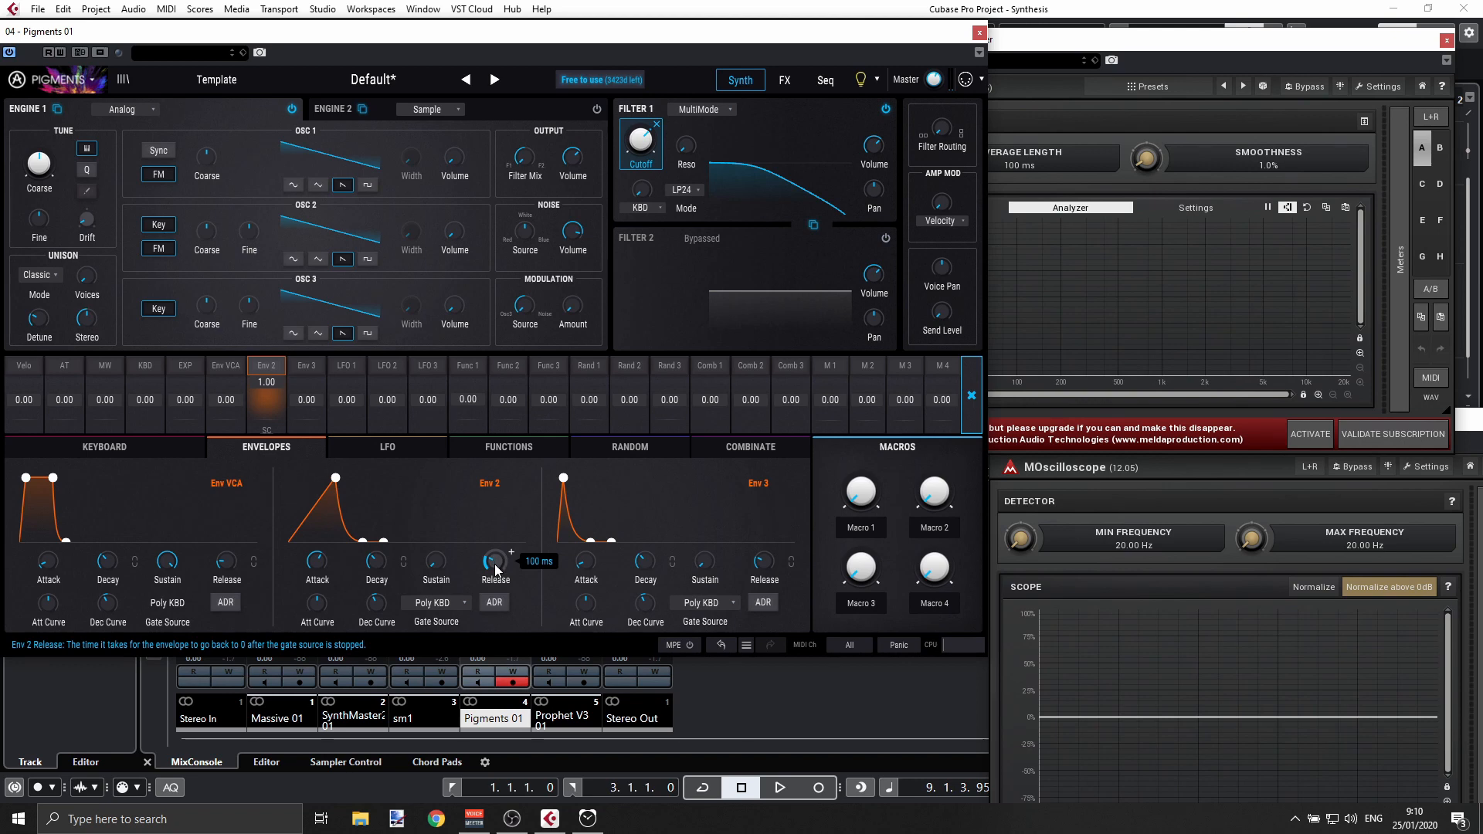
pyautogui.moveTo(495, 564); pyautogui.dragTo(494, 538)
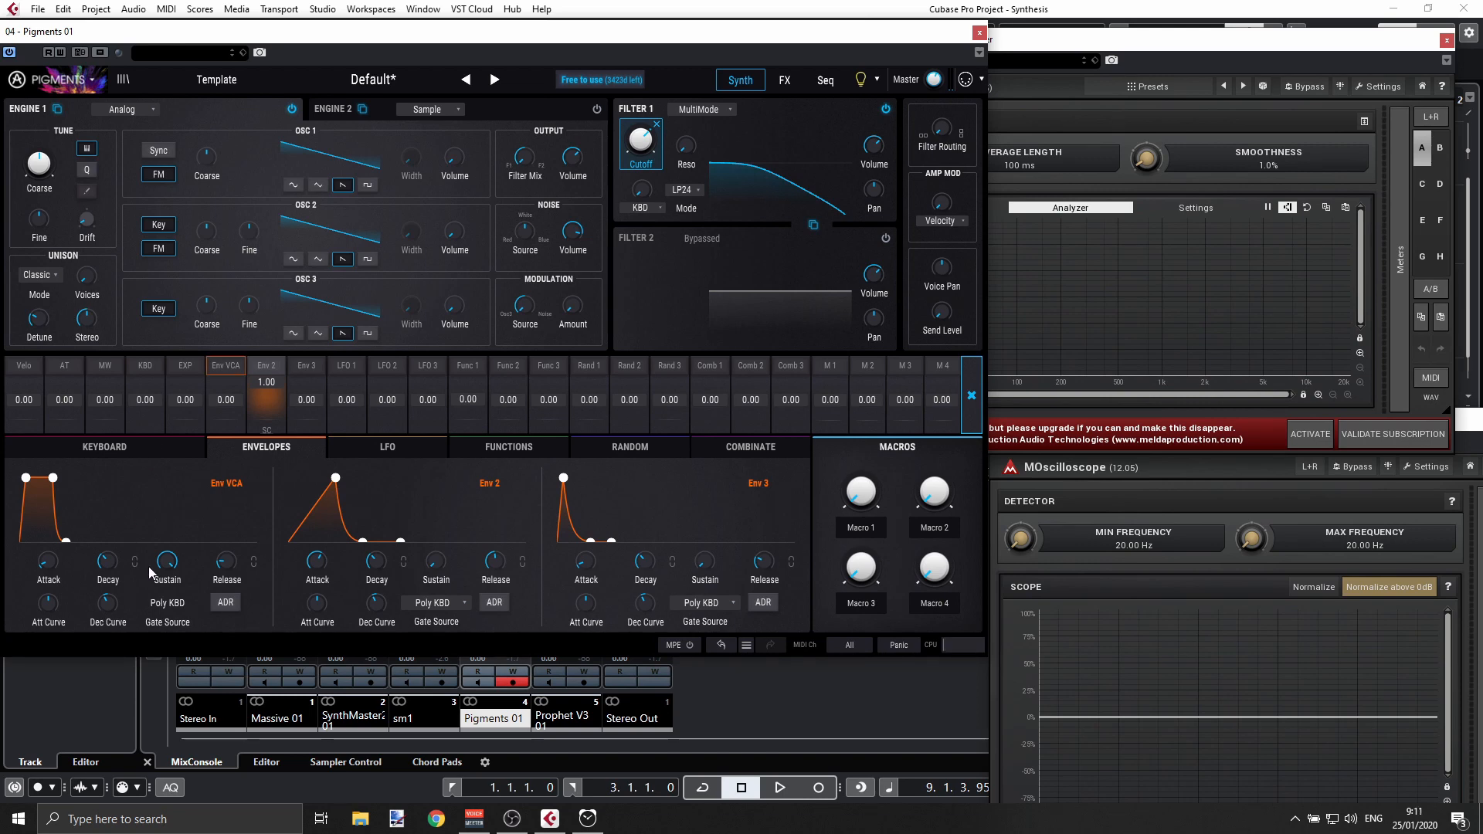
pyautogui.moveTo(226, 562)
pyautogui.scroll(8, 226, 562)
# Step: Modulate Engine 1's noise volume with Env 3 at 1.00 and turn the base noise volume down to zero
pyautogui.moveTo(579, 231)
pyautogui.mouseDown()
pyautogui.moveTo(578, 317)
pyautogui.moveTo(578, 232)
pyautogui.mouseUp()
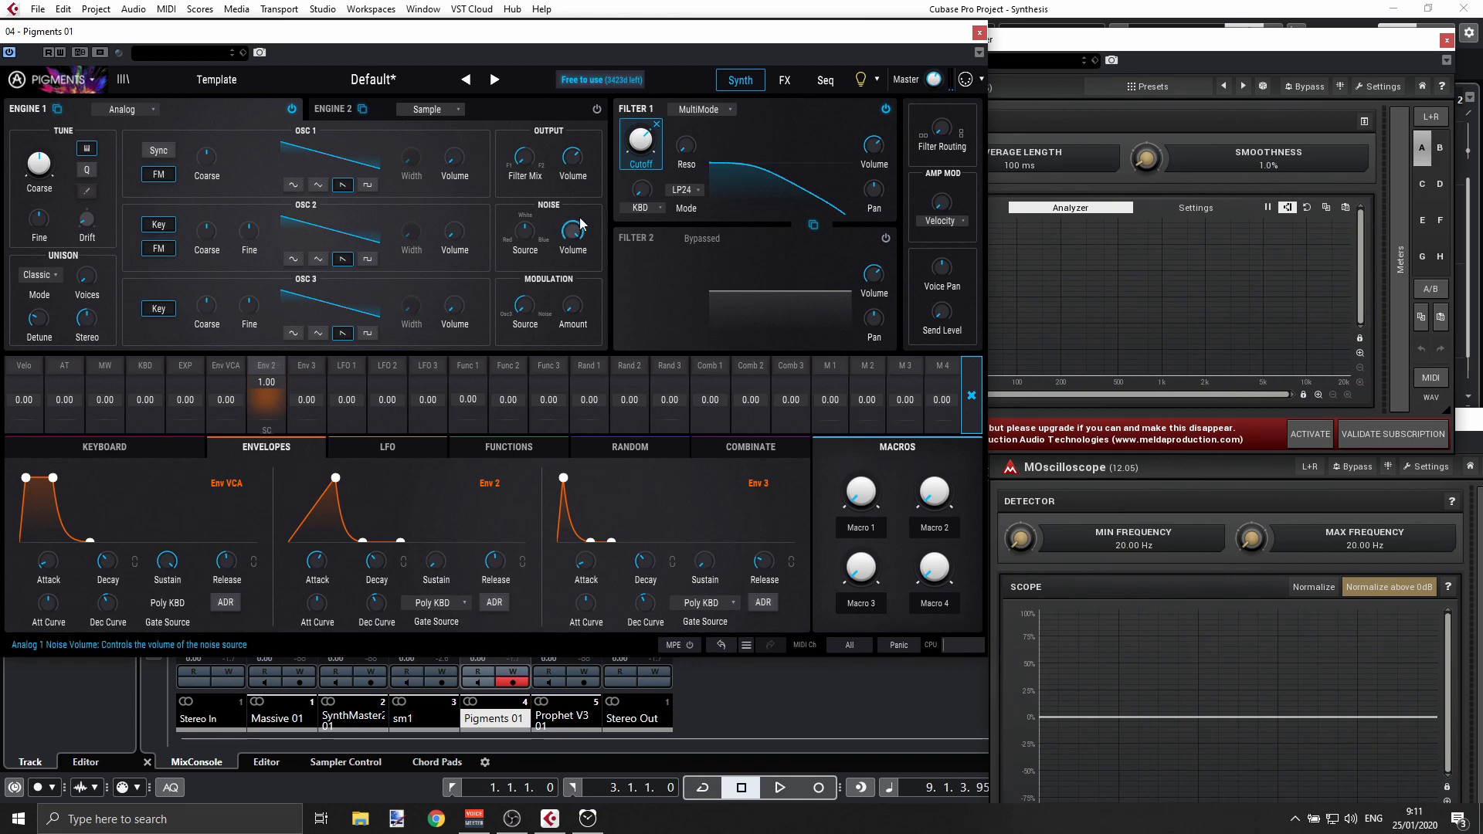
pyautogui.moveTo(578, 231)
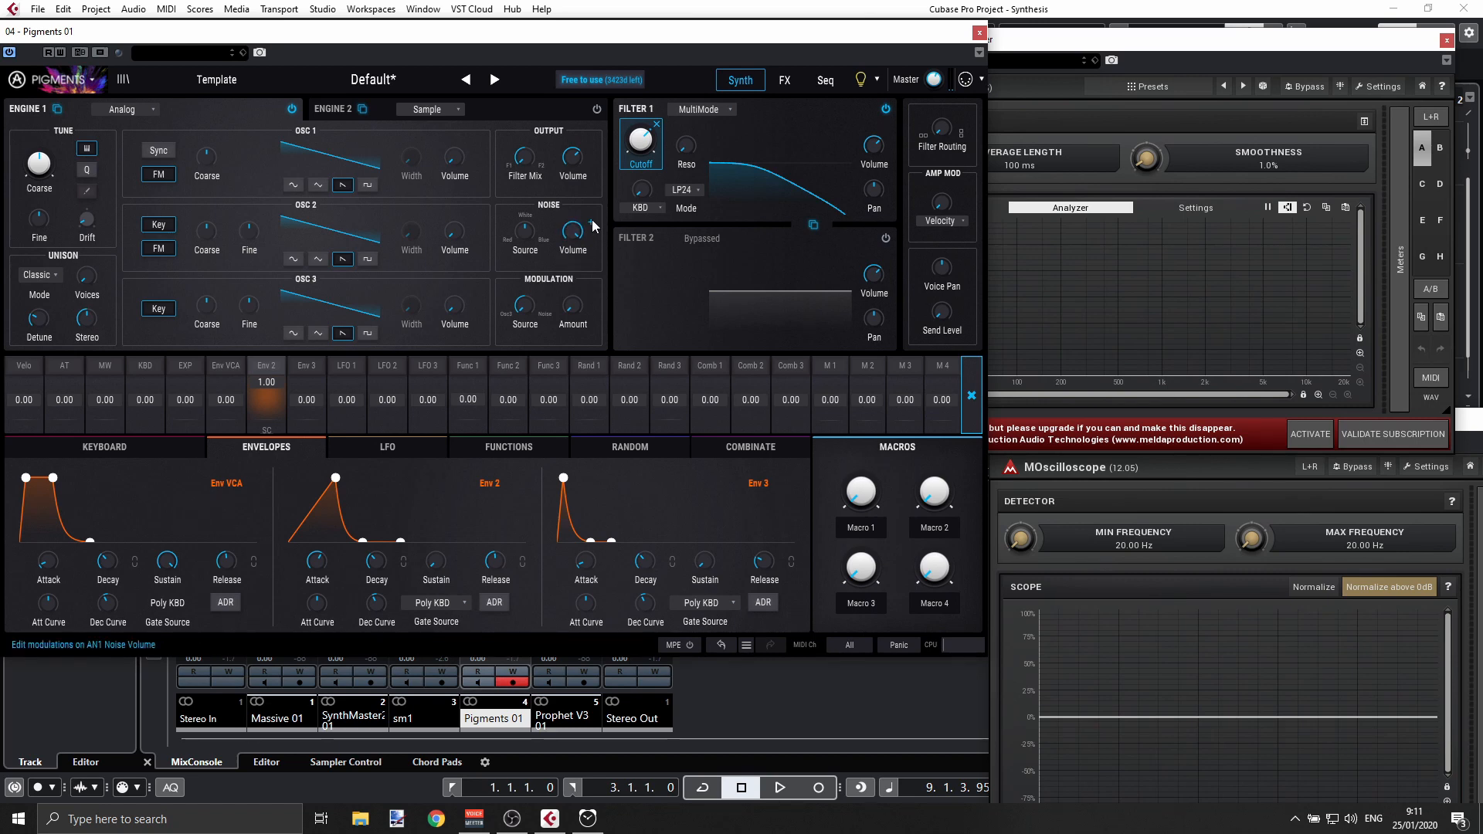
pyautogui.click(592, 222)
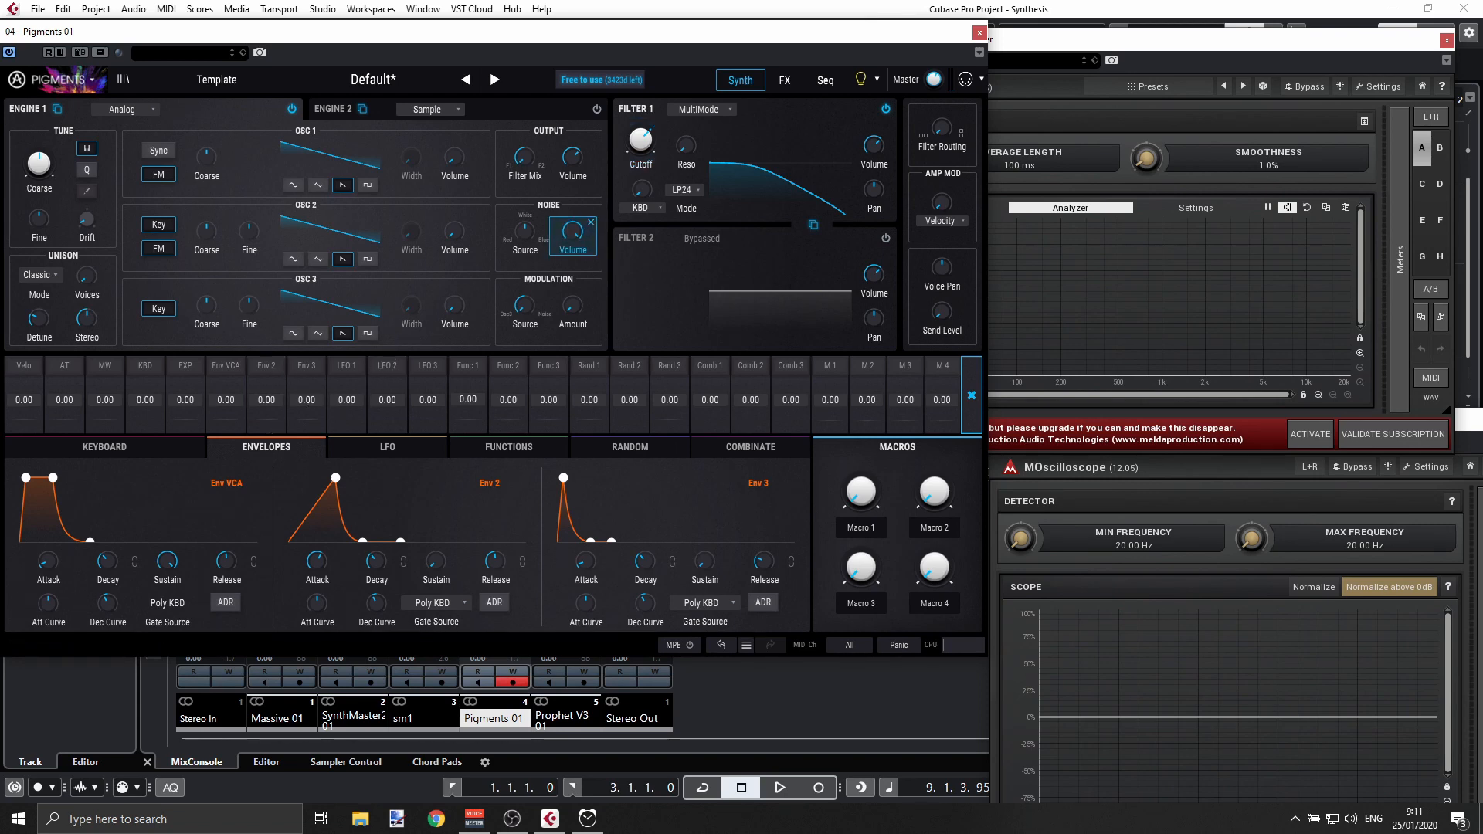
pyautogui.moveTo(307, 399); pyautogui.dragTo(307, 317)
pyautogui.moveTo(571, 236); pyautogui.dragTo(571, 294)
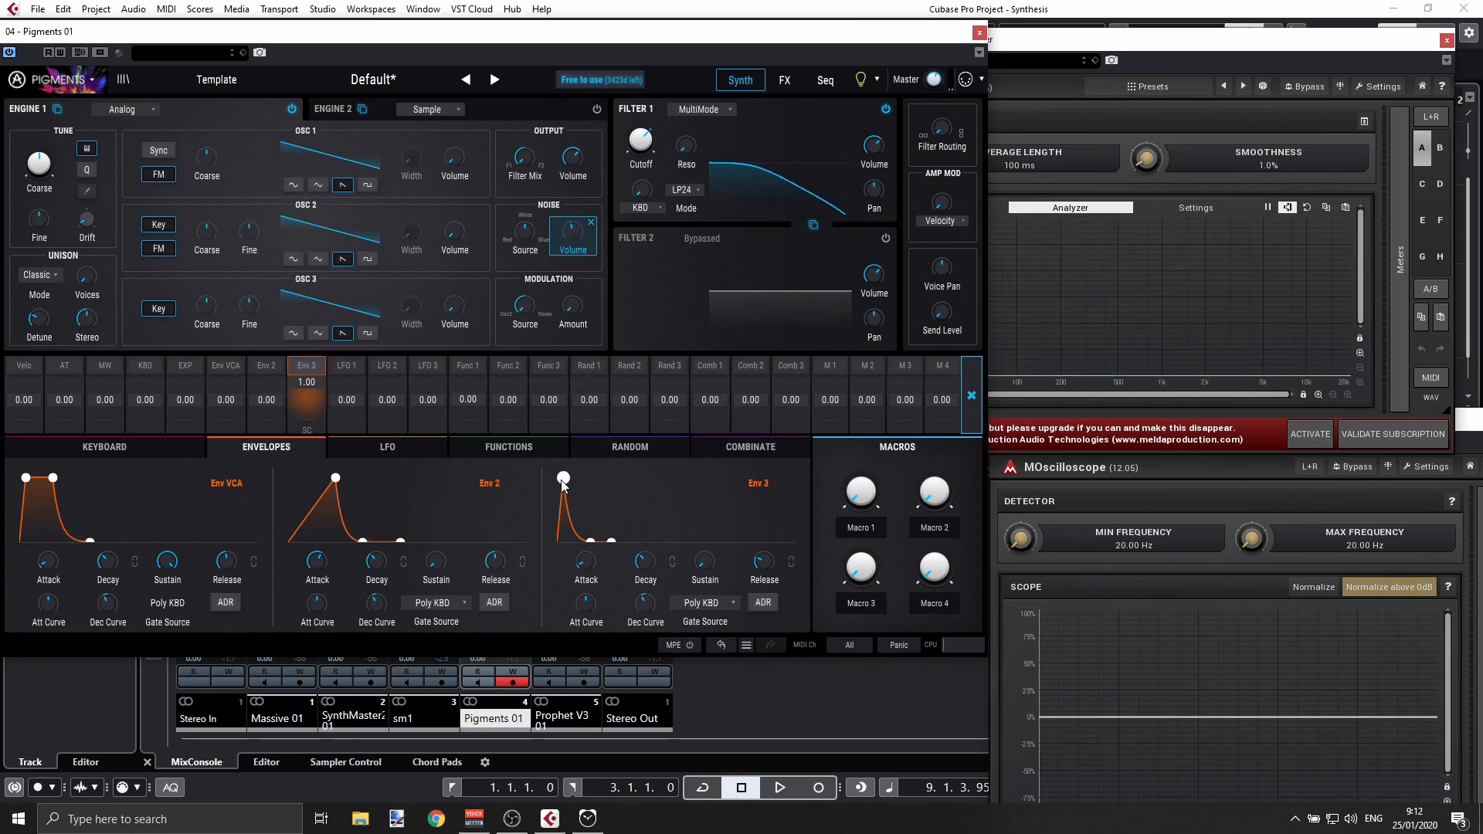
# Step: Give Env 3 a slow attack, full sustain and a release of about 4.90 s
pyautogui.moveTo(564, 479); pyautogui.dragTo(612, 478)
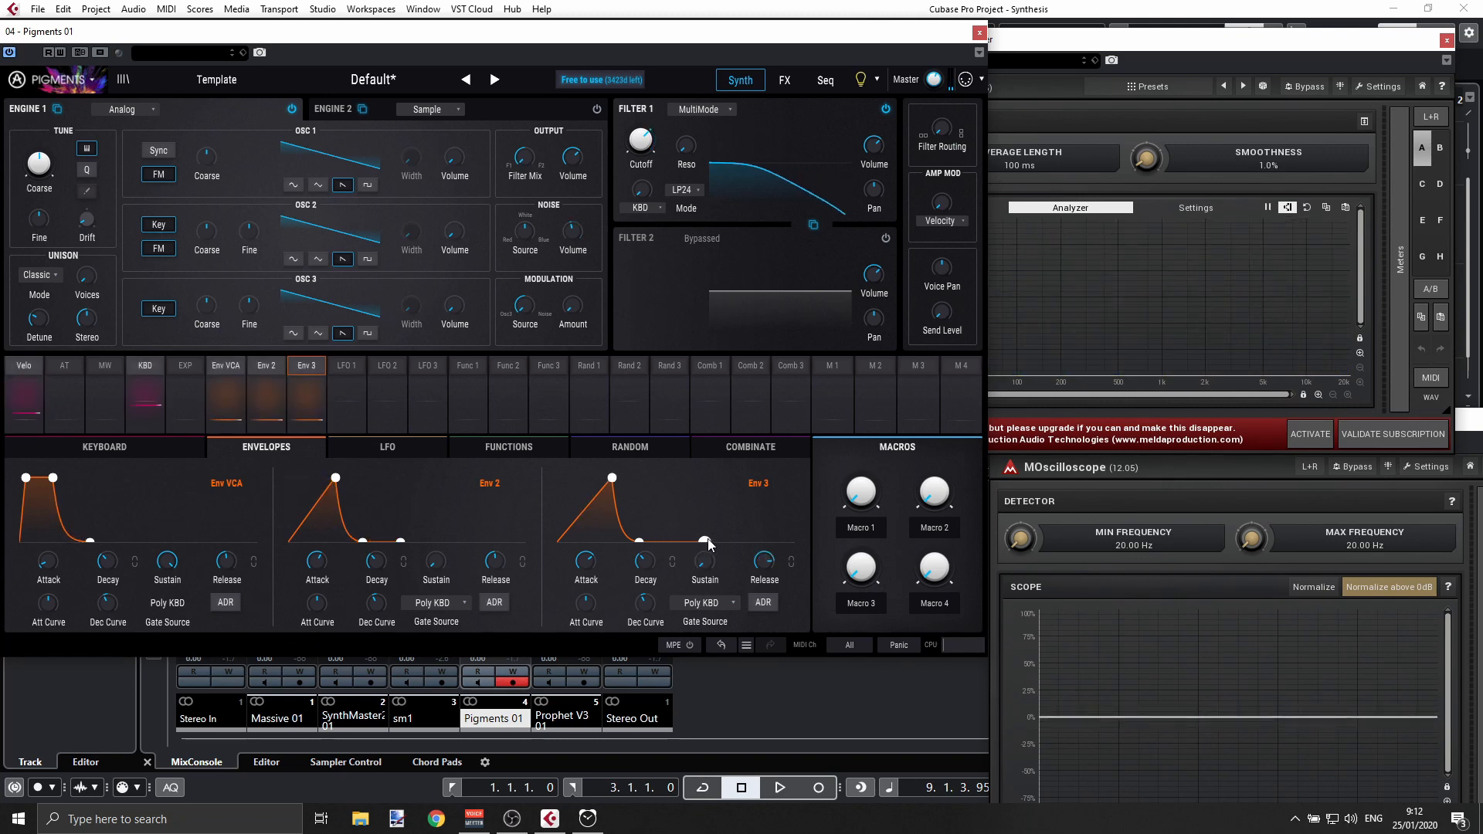
pyautogui.moveTo(662, 514); pyautogui.dragTo(697, 528)
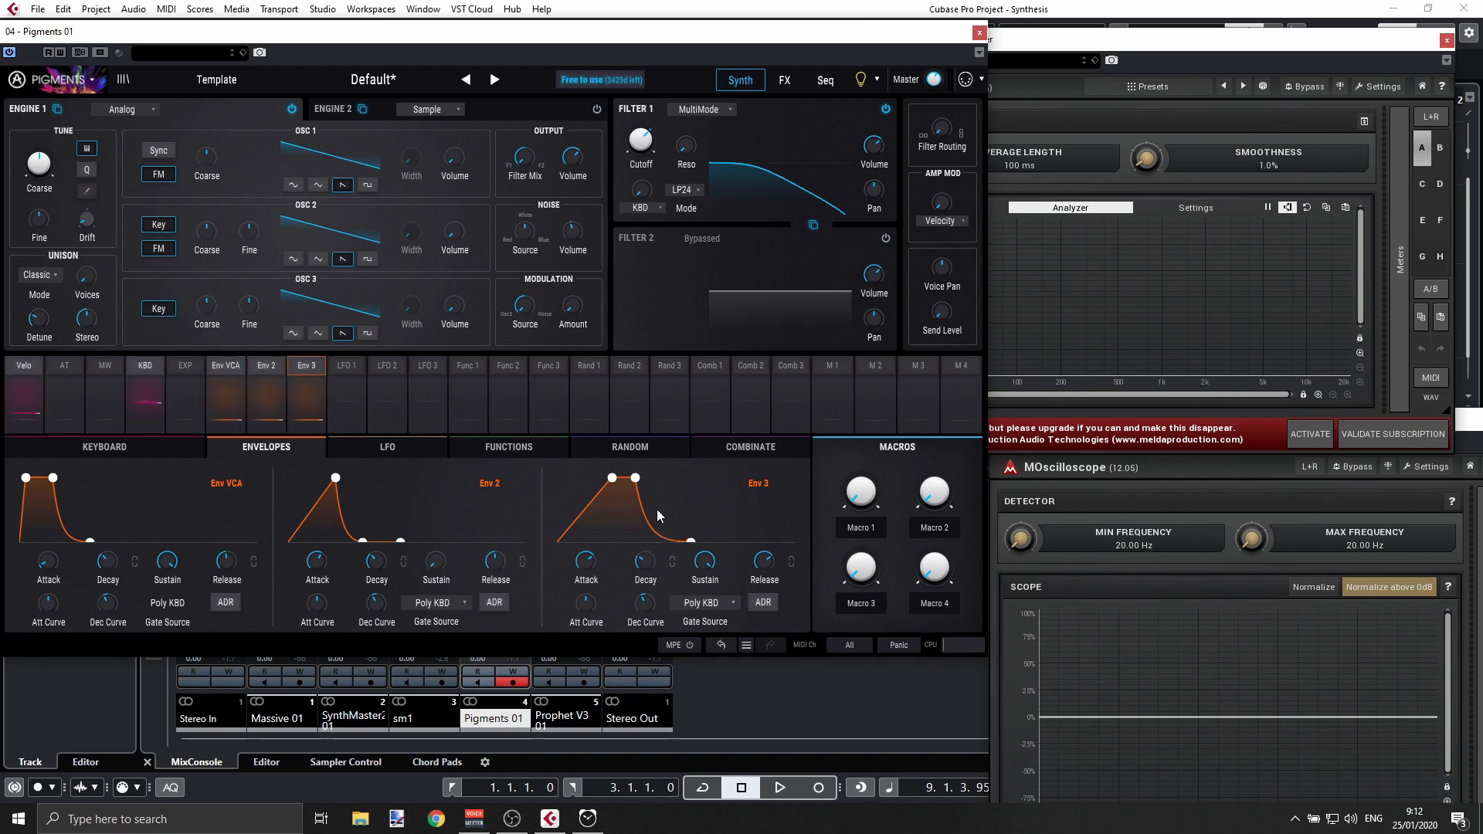
pyautogui.moveTo(772, 563)
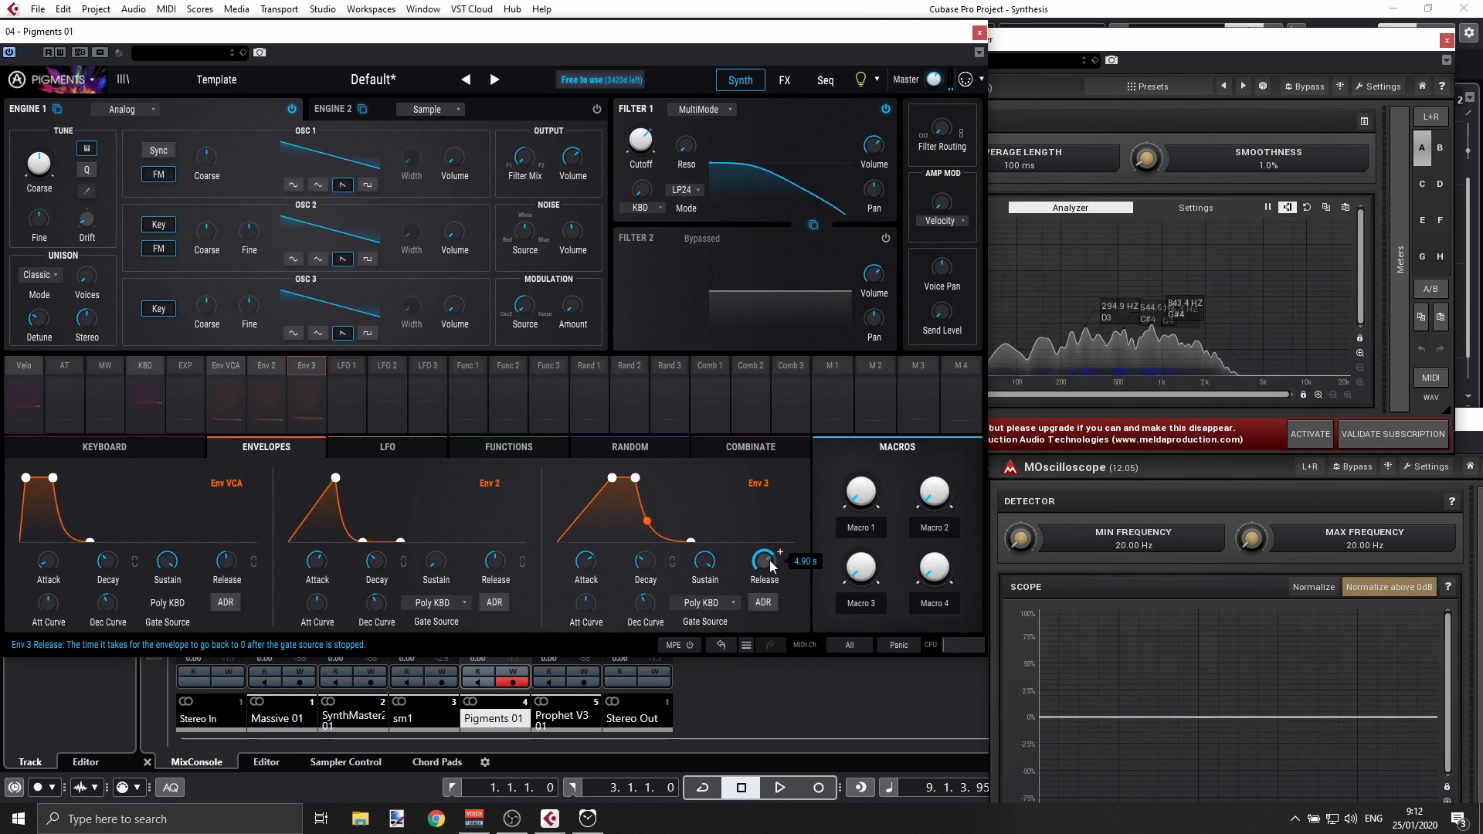
# Step: Close the Pigments instrument, select the sm1 track and open its SynthMaster One instrument
pyautogui.click(979, 33)
pyautogui.click(289, 324)
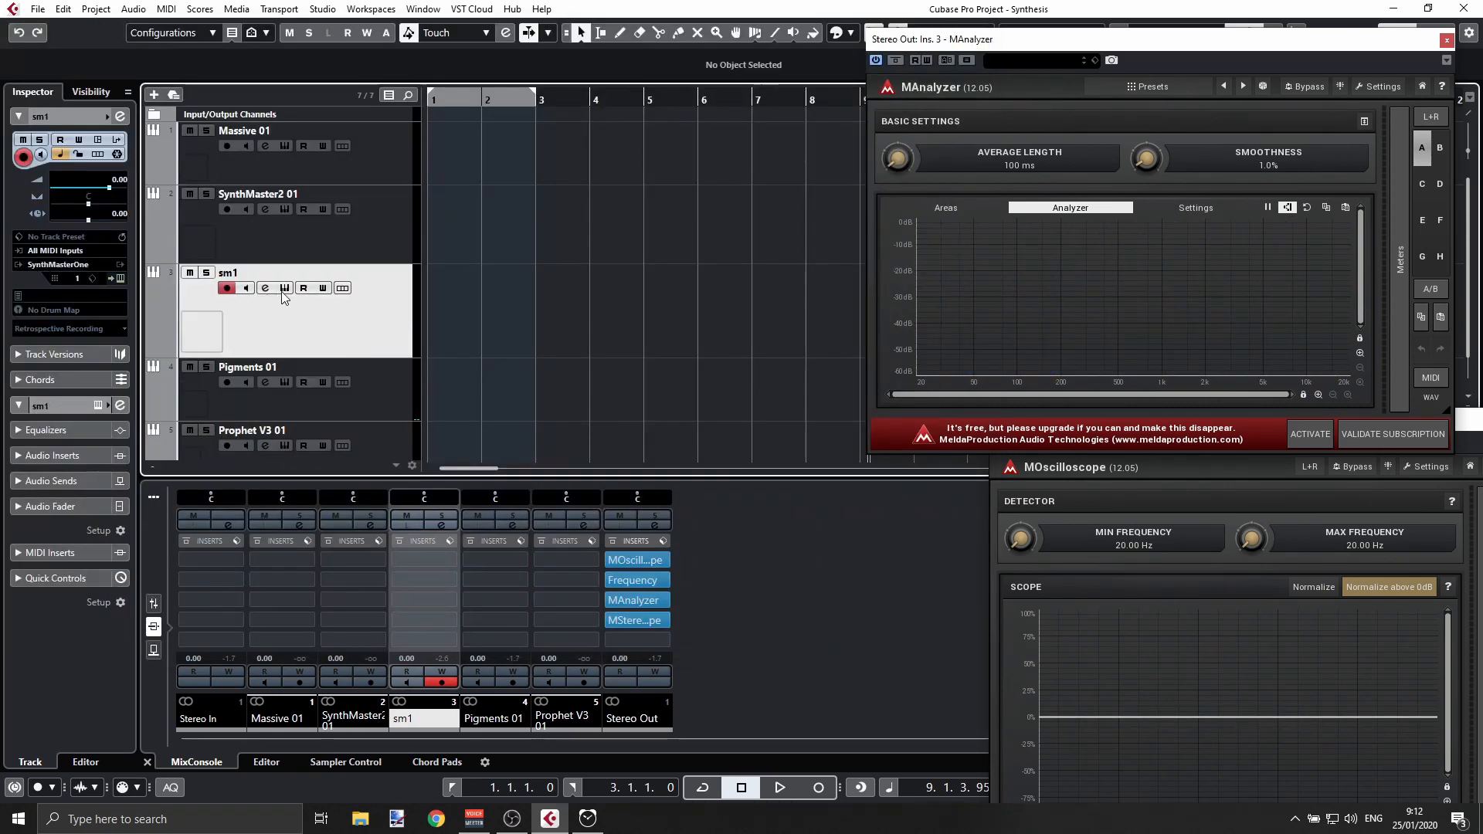
pyautogui.click(286, 291)
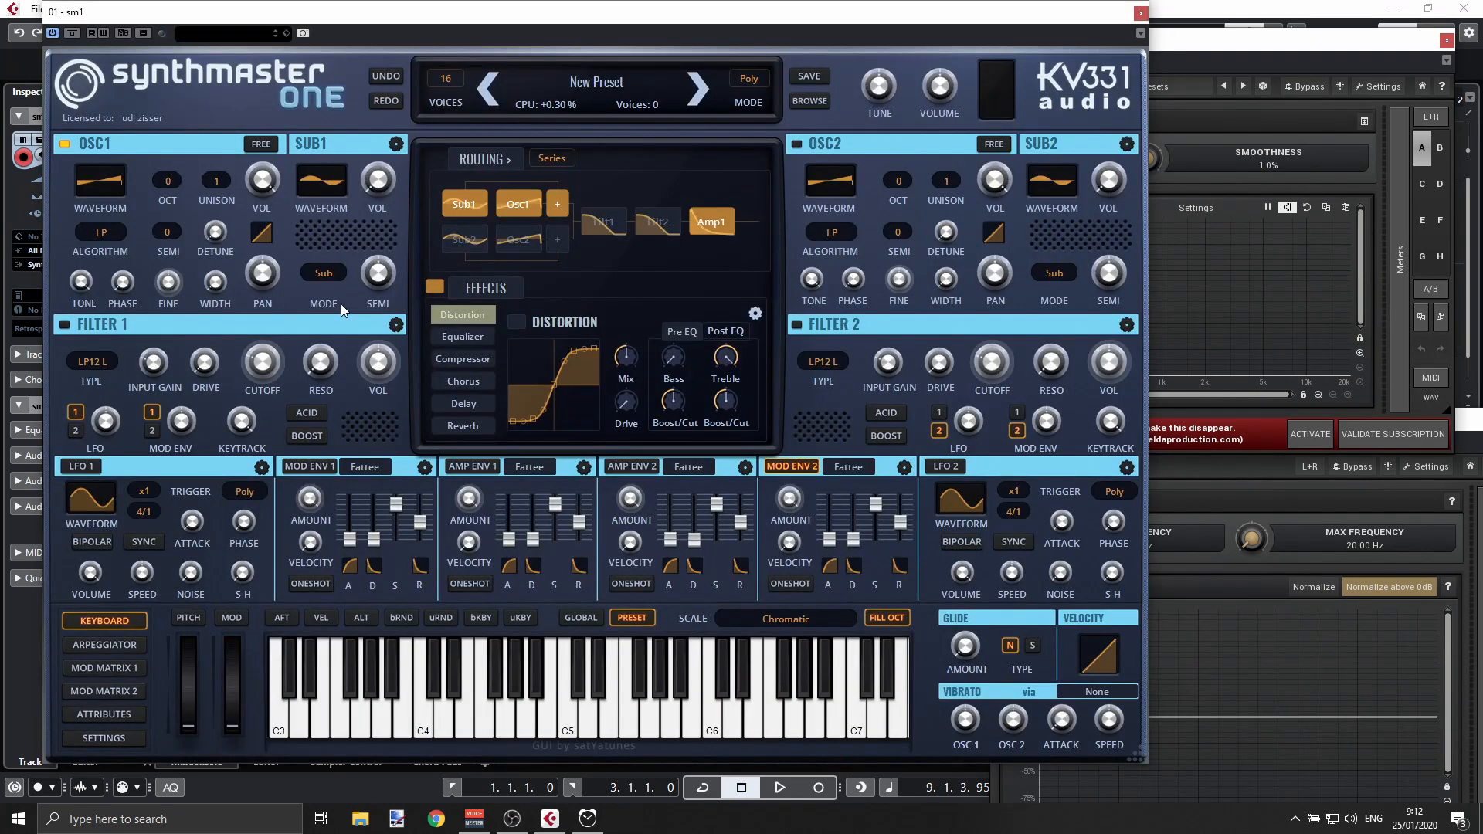
# Step: Set the Sub 1 oscillator's waveform to a noise type
pyautogui.click(312, 183)
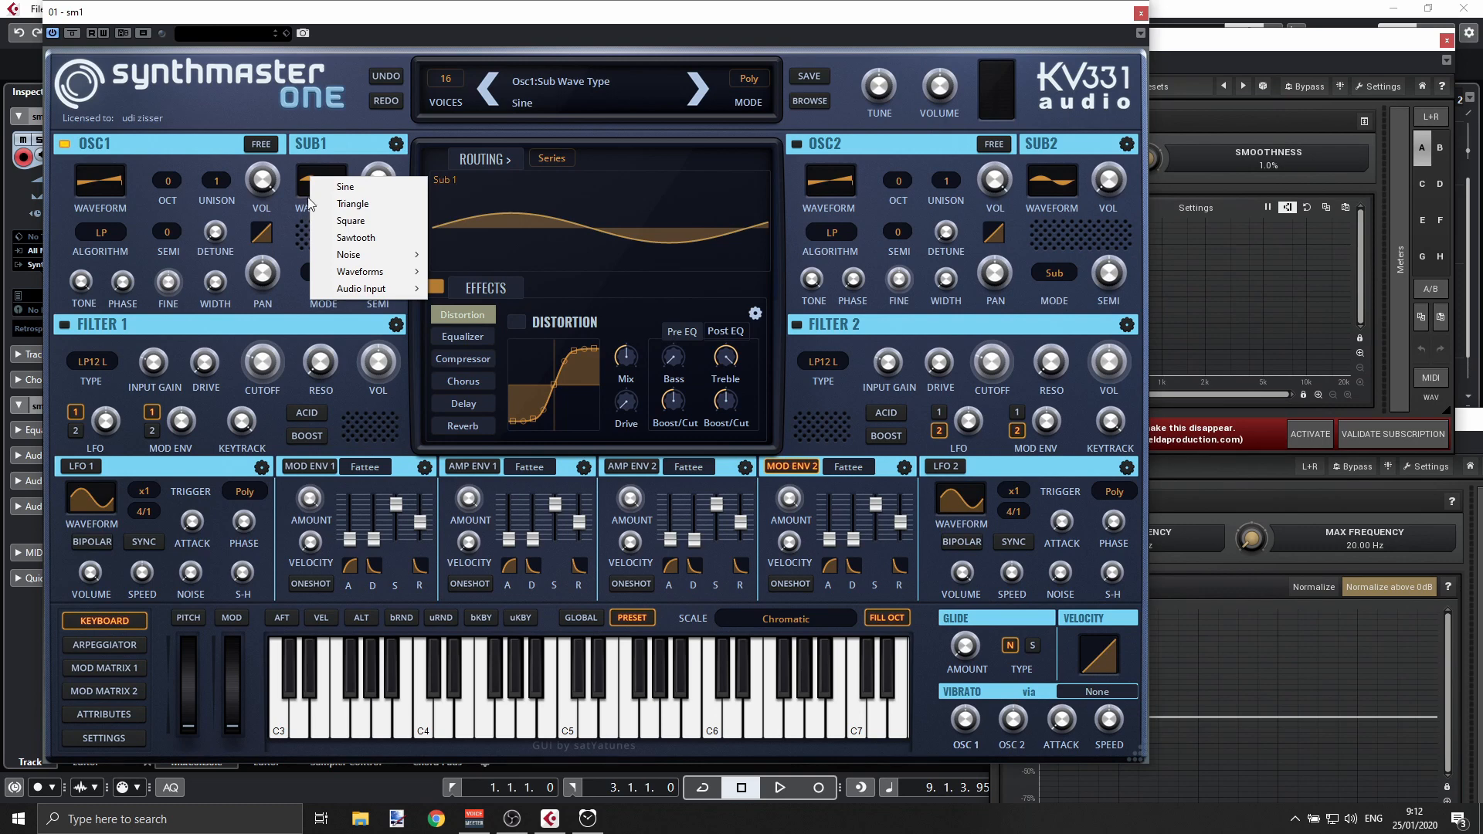
pyautogui.moveTo(356, 254)
pyautogui.click(471, 255)
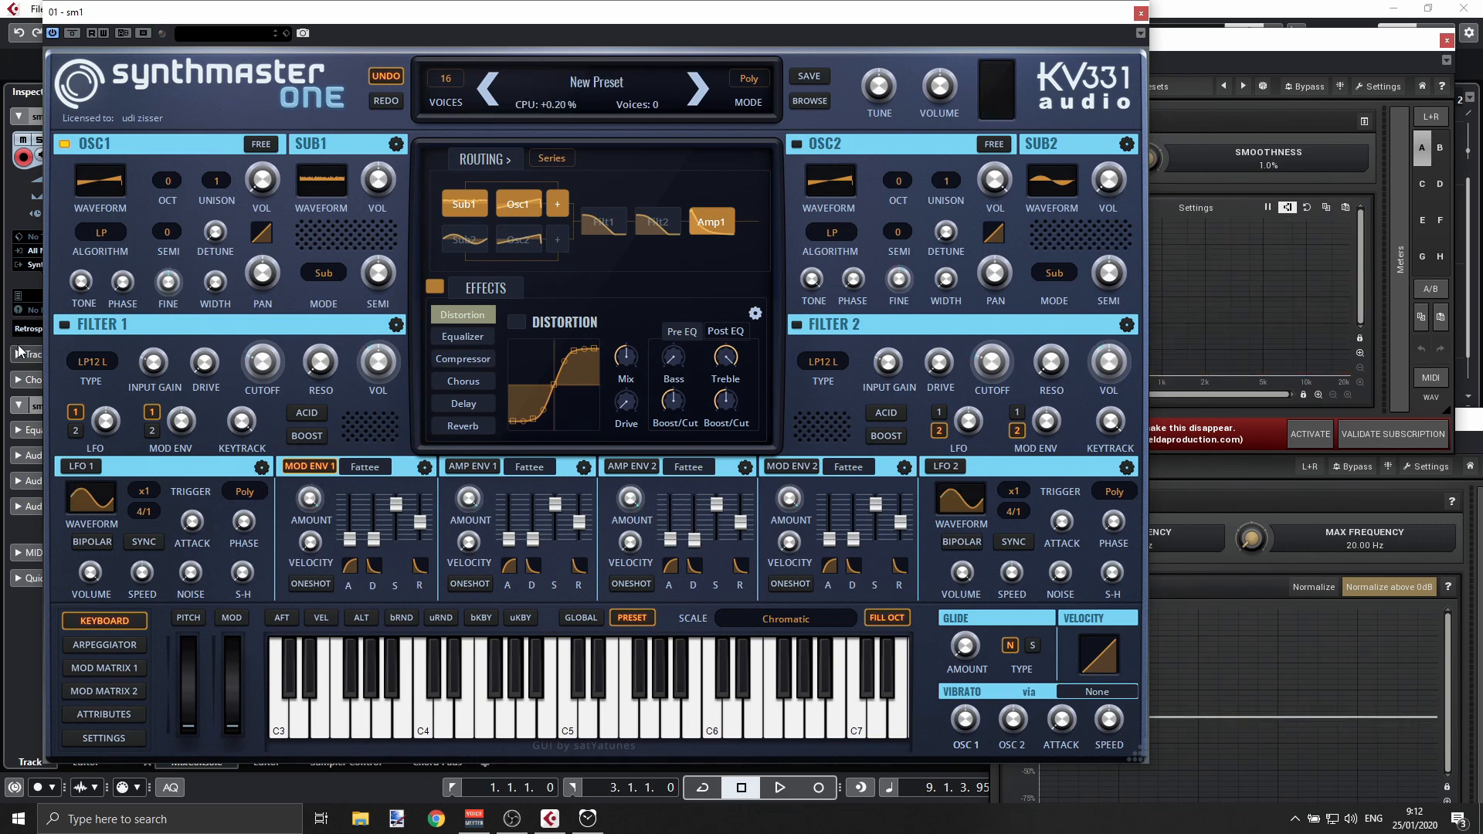
# Step: Enable Filter 1 and adjust its cutoff and the cutoff's modulation range
pyautogui.click(63, 326)
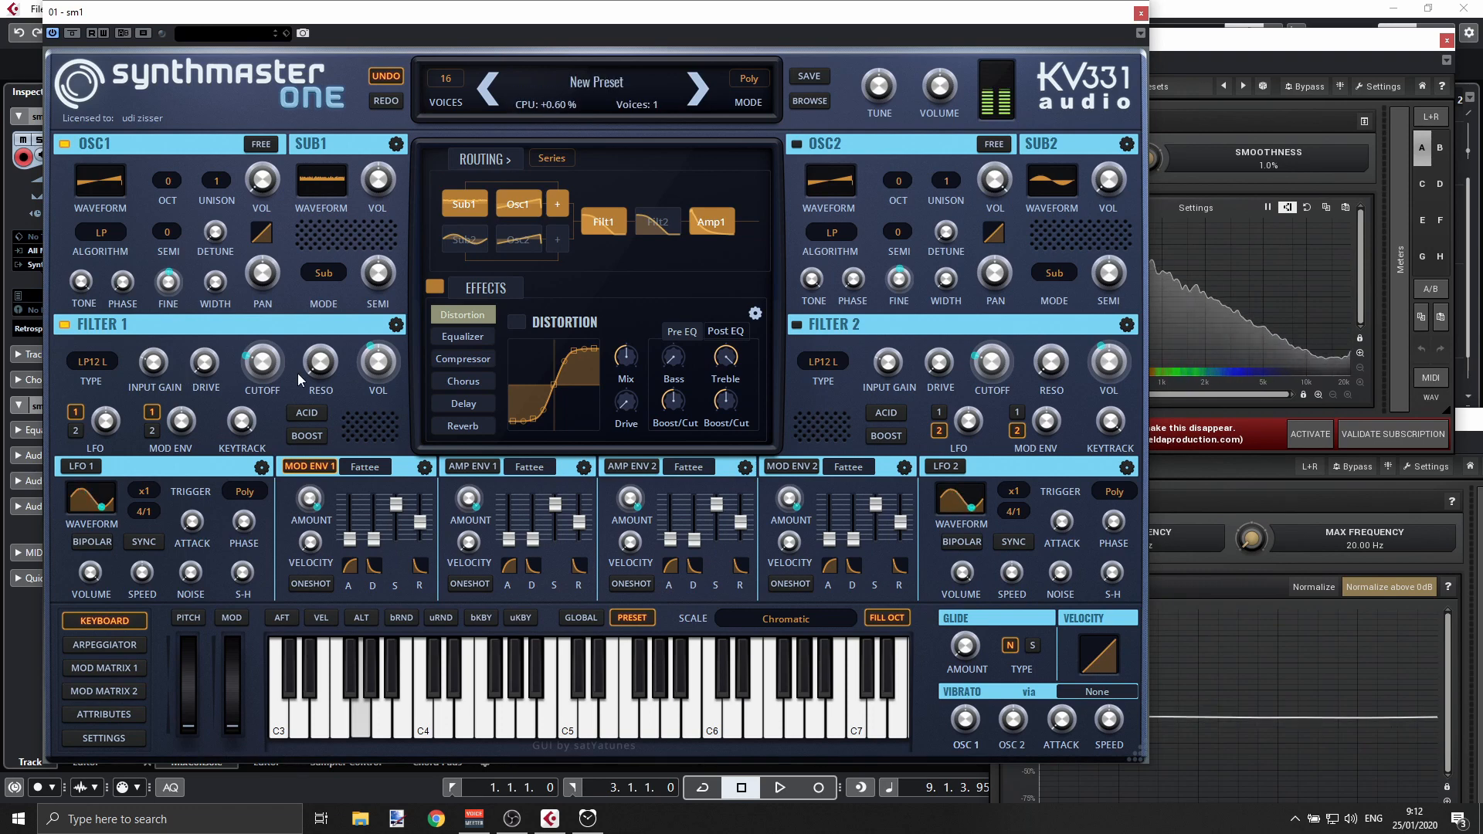
pyautogui.moveTo(251, 338); pyautogui.dragTo(252, 327)
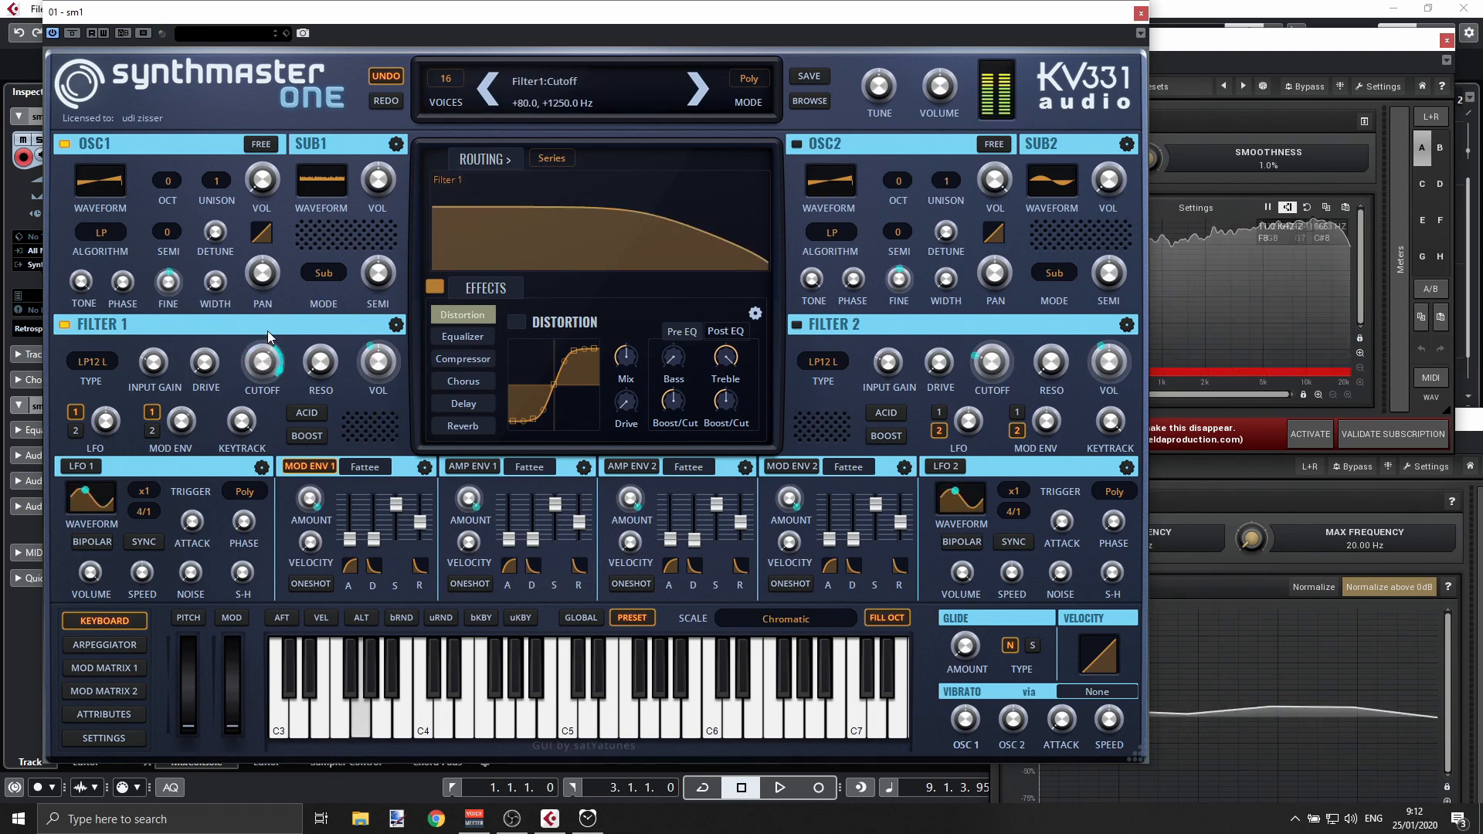
pyautogui.moveTo(281, 359); pyautogui.dragTo(268, 409)
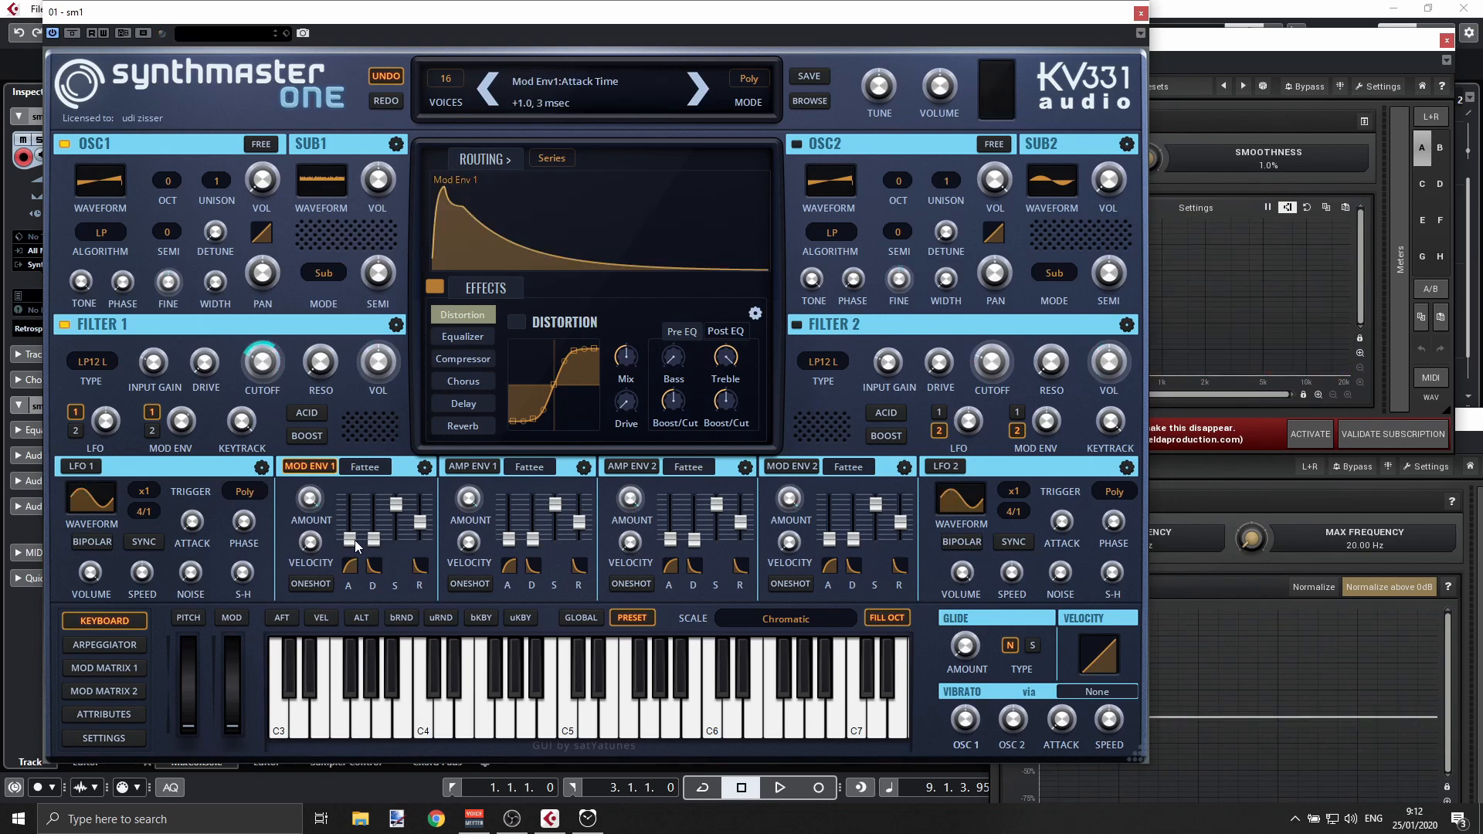
# Step: Lengthen Mod Env 1's attack to nearly its maximum, extend its release, and set Amp Env 1's release to about 0.16 sec
pyautogui.moveTo(350, 538); pyautogui.dragTo(335, 485)
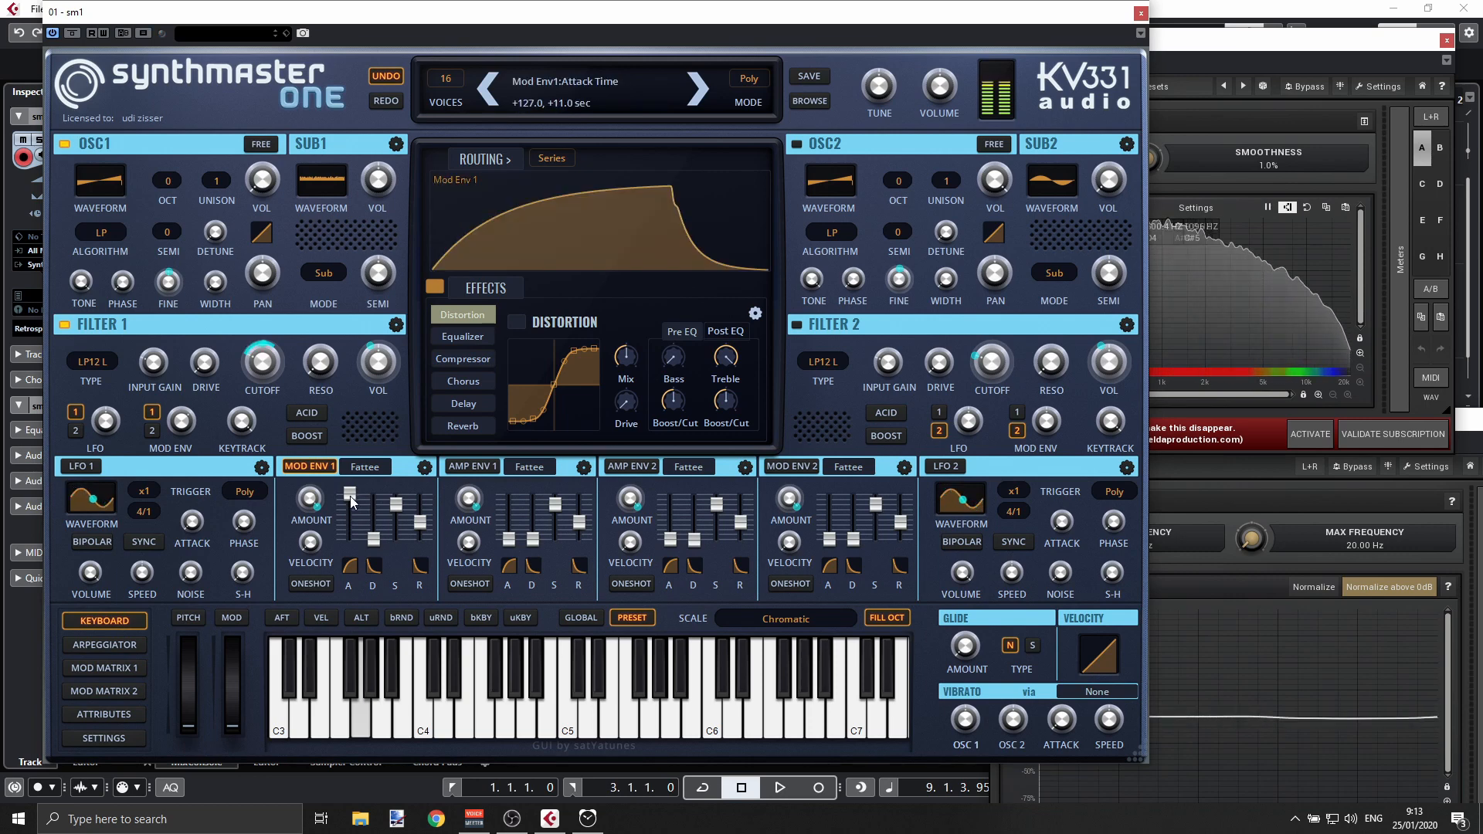
pyautogui.moveTo(350, 496); pyautogui.dragTo(421, 503)
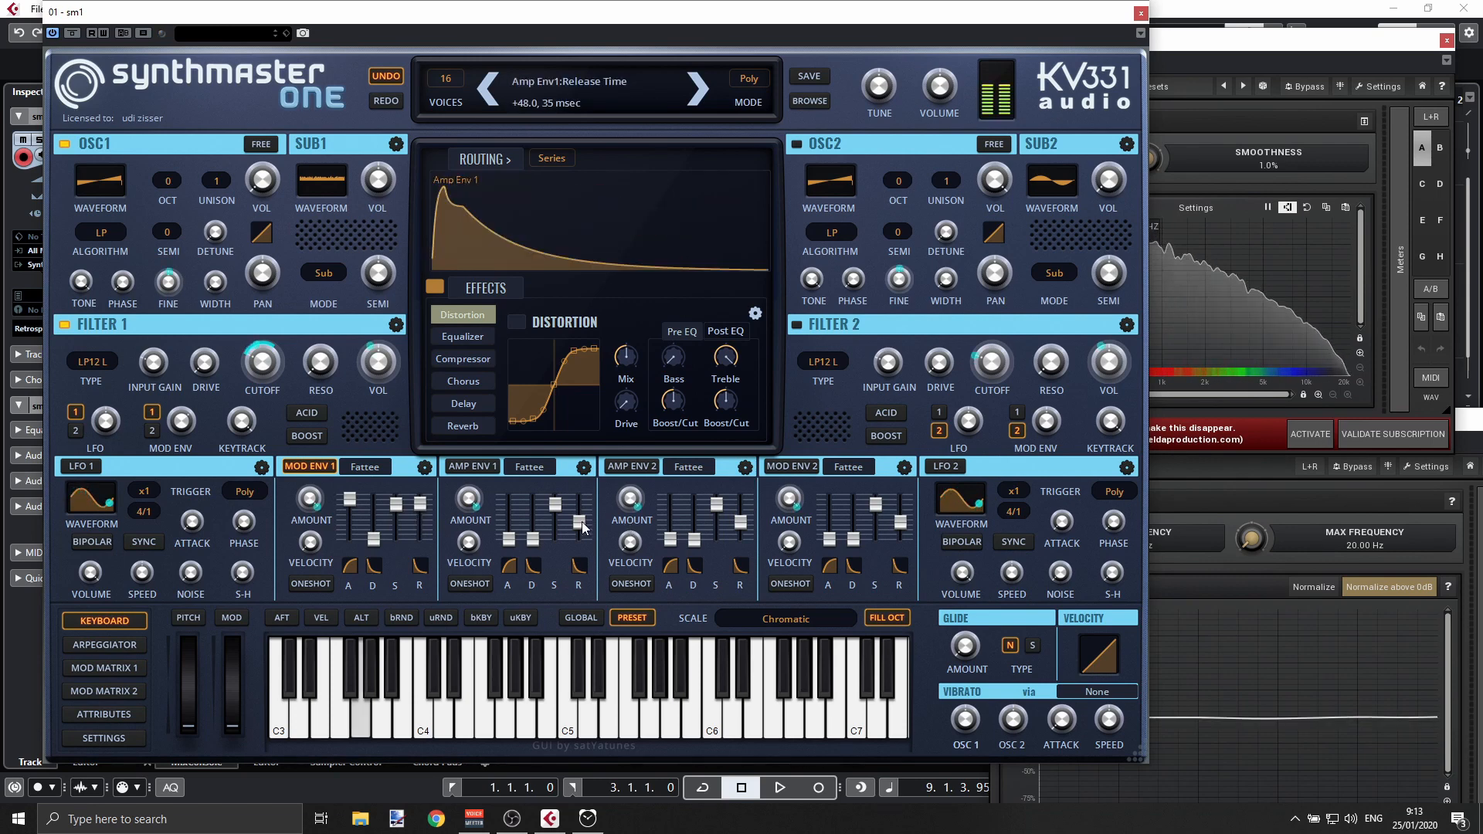
pyautogui.moveTo(579, 522); pyautogui.dragTo(579, 505)
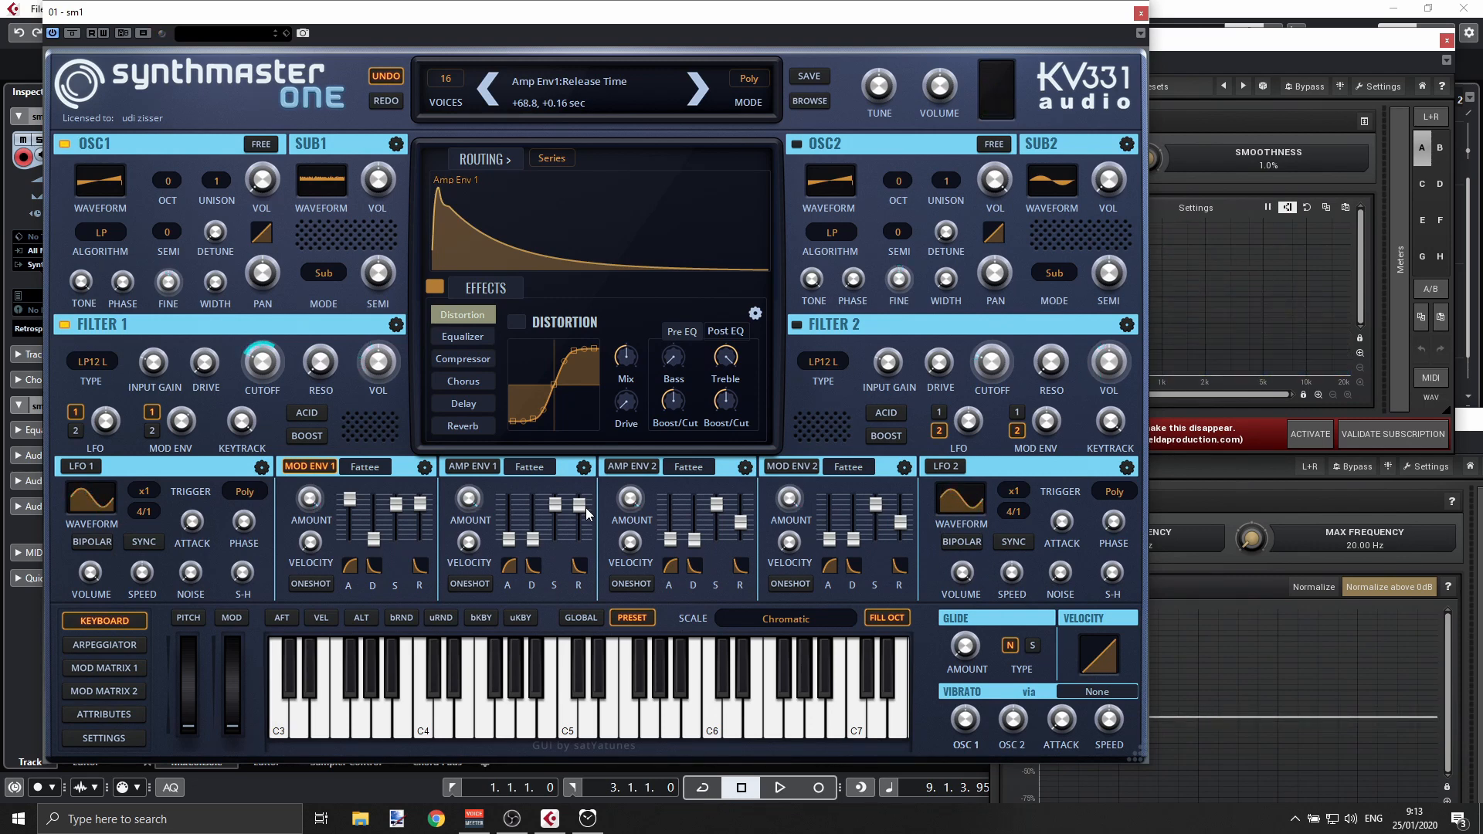
# Step: Enable the OSC 2 section
pyautogui.click(795, 145)
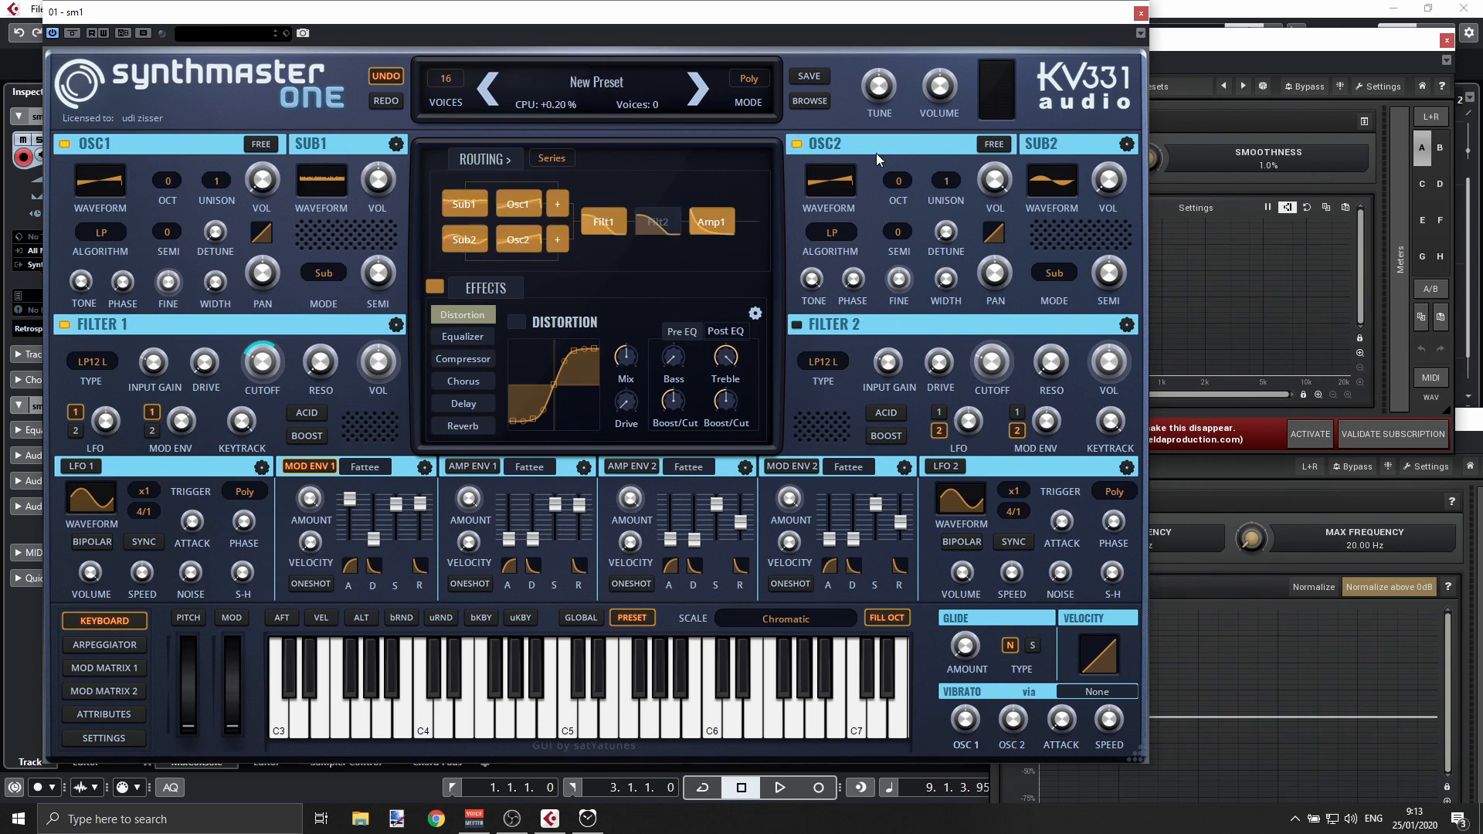